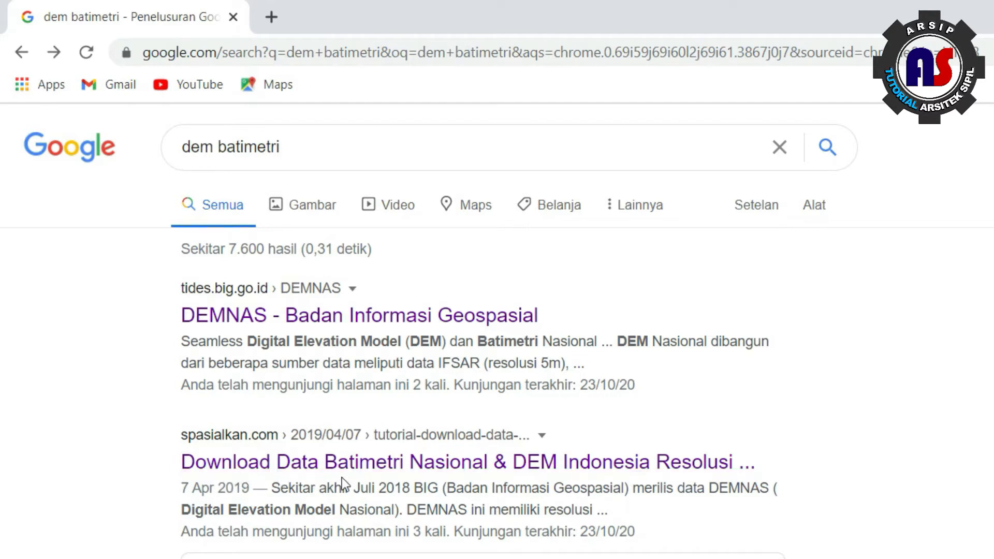
Open the national bathymetry download article from the search results and the BATNAS download on the DEMNAS site
left_click(368, 464)
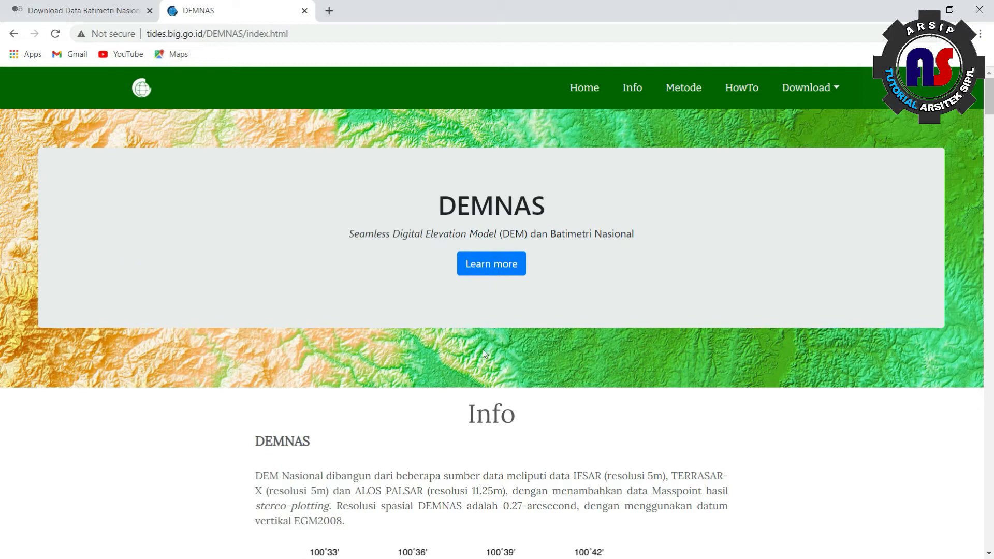
left_click(837, 91)
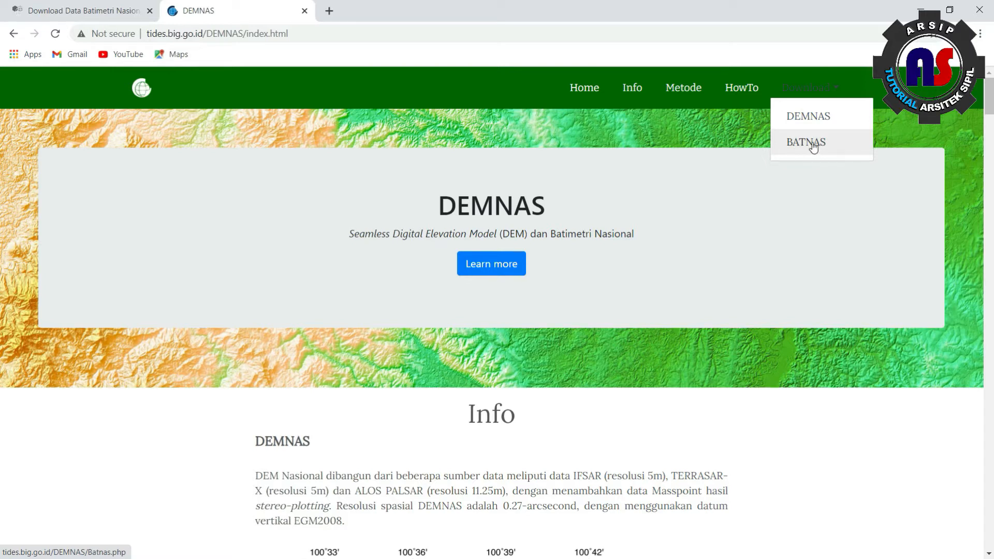
left_click(813, 146)
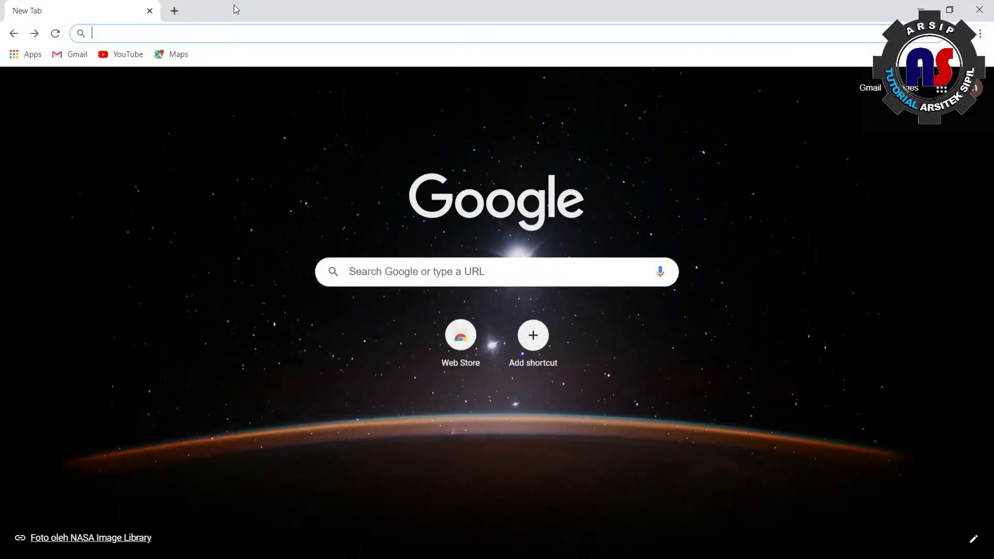
Search Google for "download batimetri" and open the BATNAS download on the DEMNAS site
type("download batimetri")
key("Return")
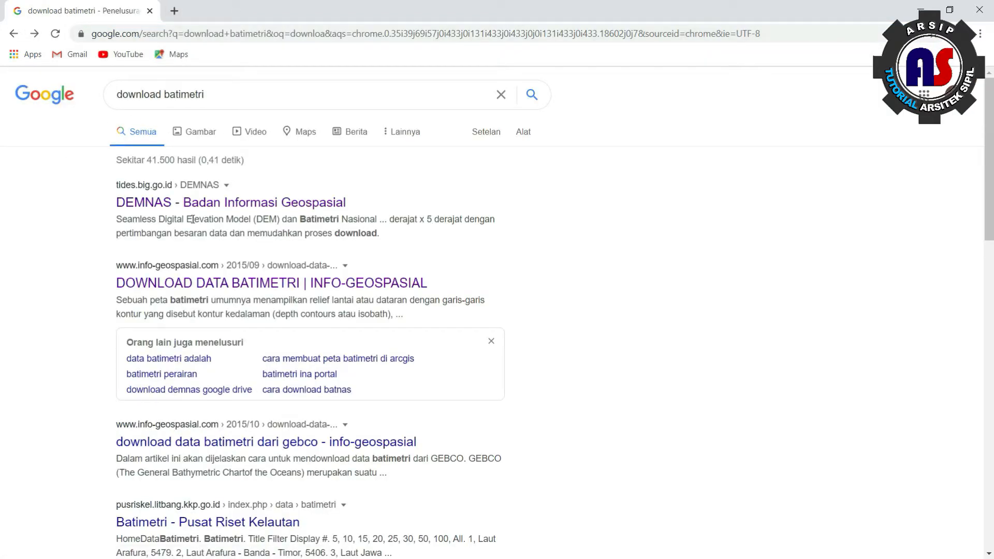
left_click(145, 203)
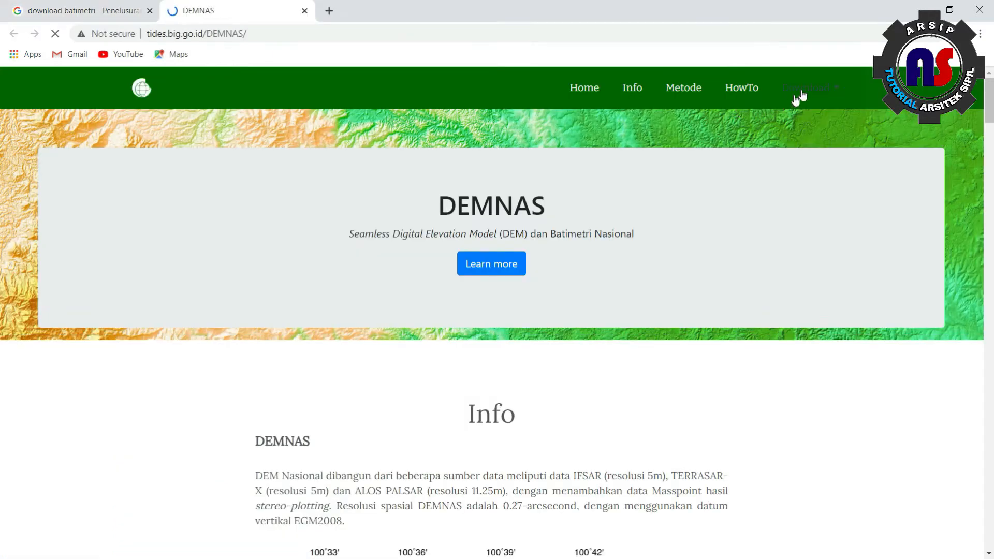
left_click(838, 91)
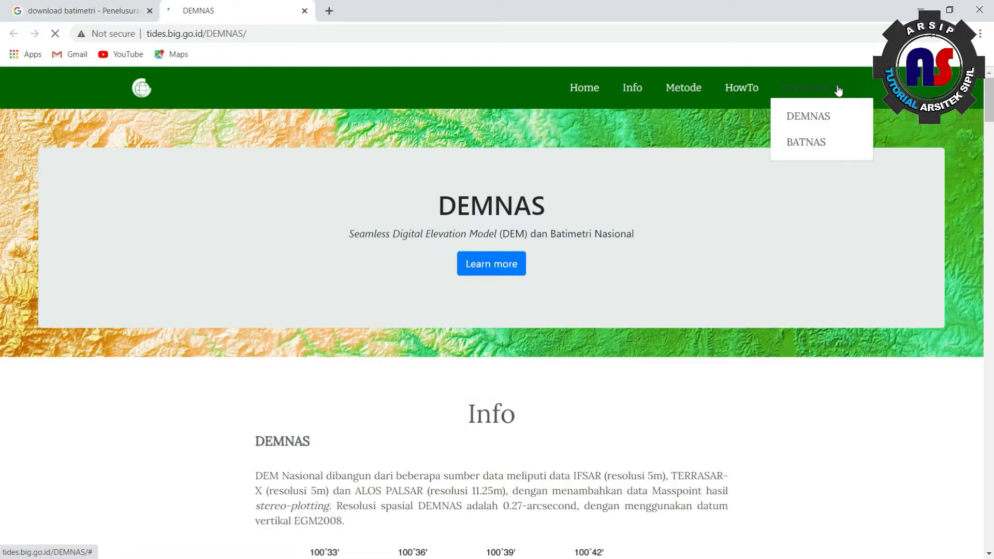
left_click(812, 145)
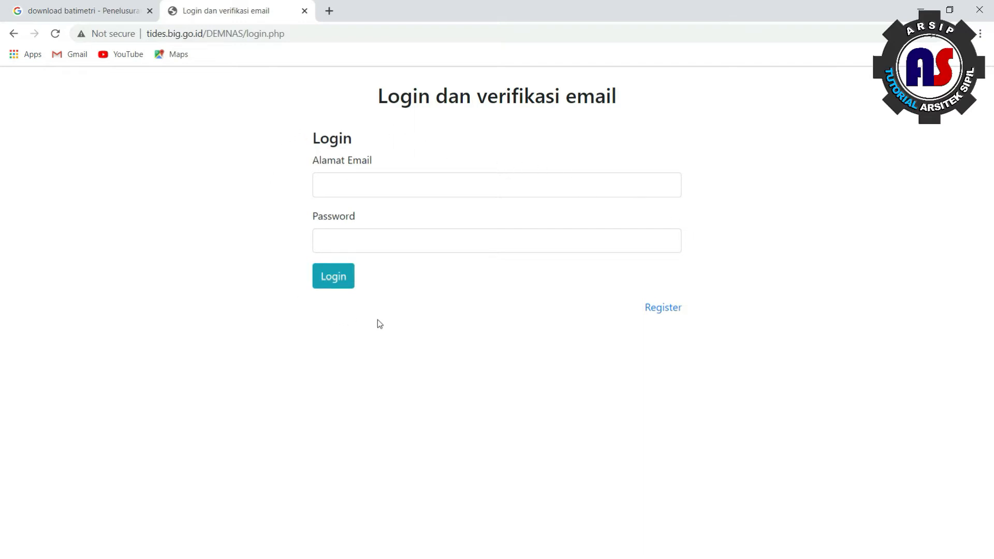
Open the new-account registration form from the DEMNAS login page
left_click(351, 187)
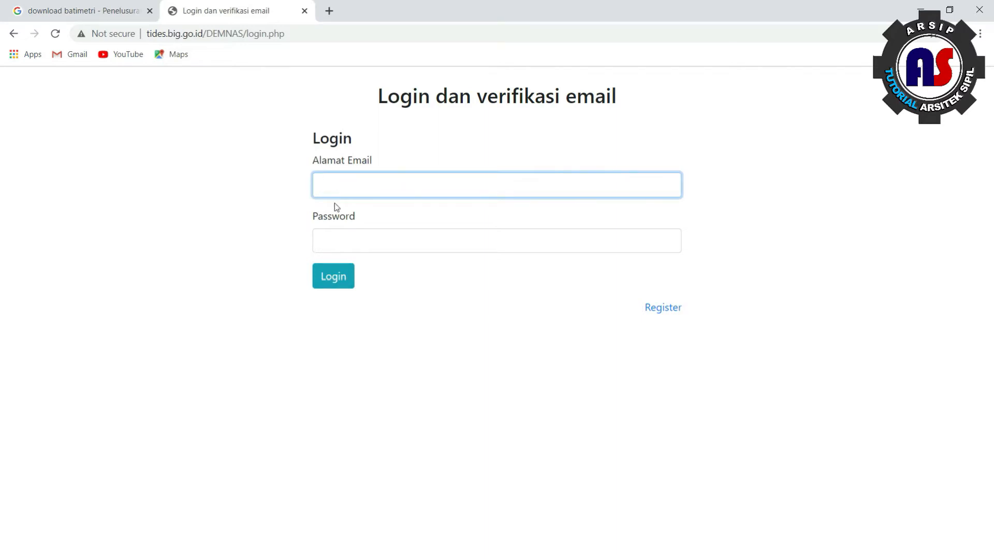
left_click(333, 234)
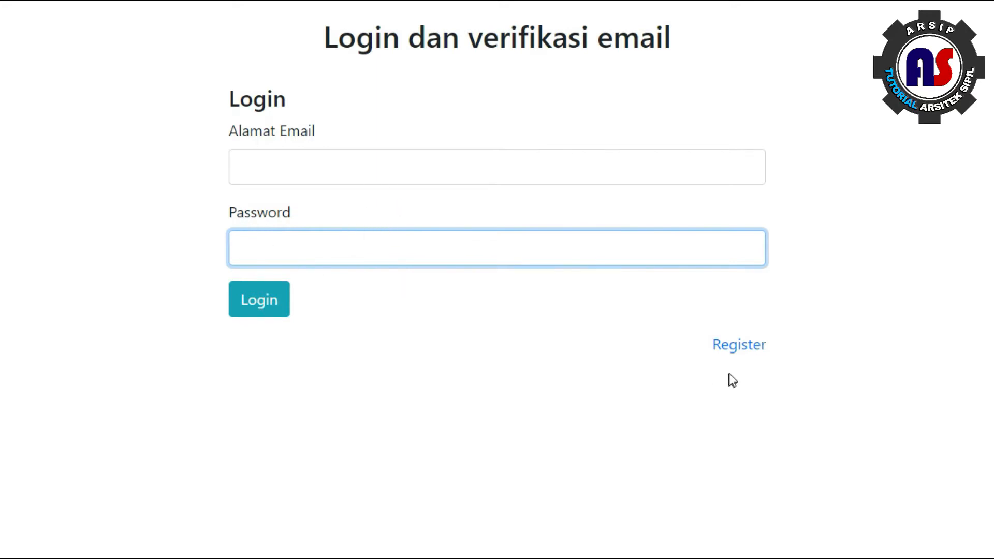
left_click(731, 348)
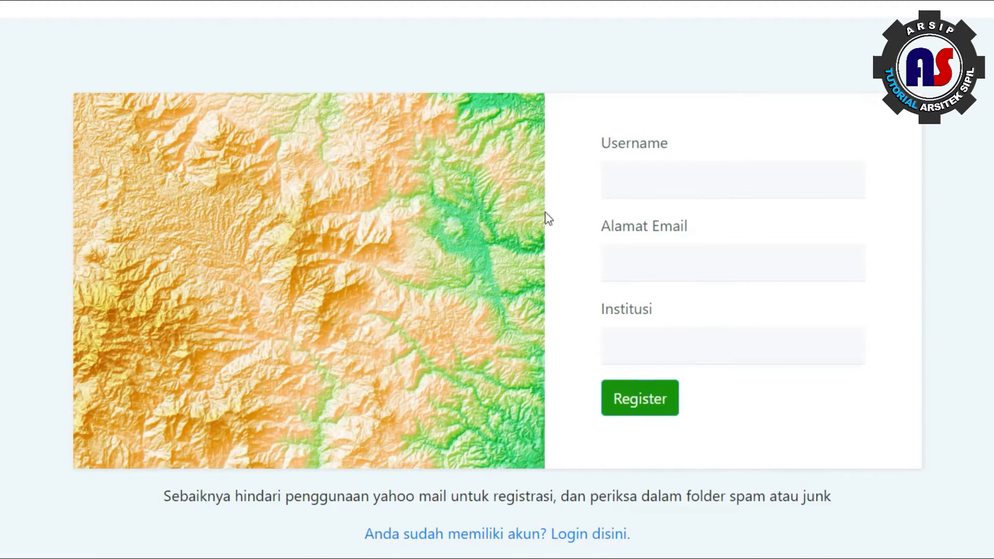
Register an account with the username Arsip, the account email address and the institution "Univeristas"
left_click(626, 177)
type("Arsip")
left_click(646, 235)
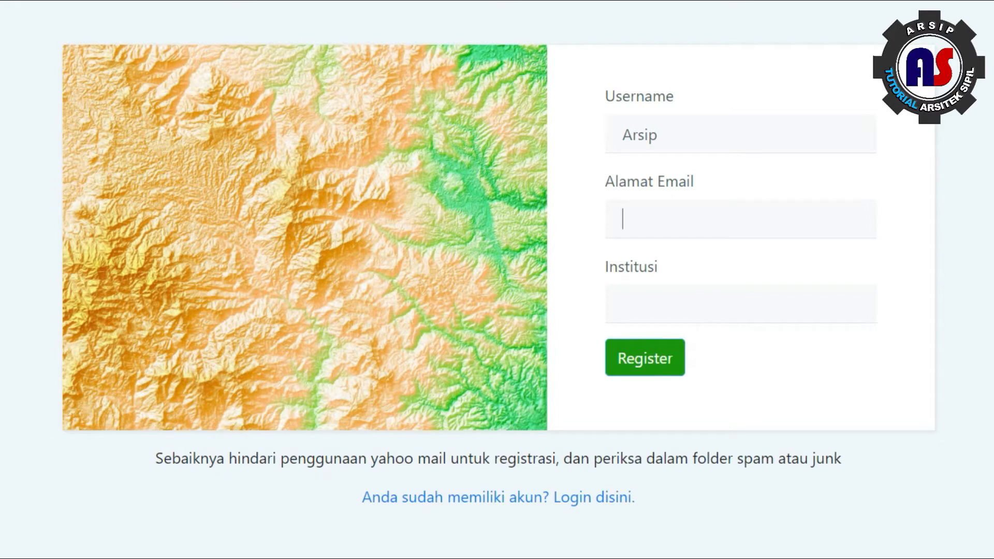
key("ctrl+v")
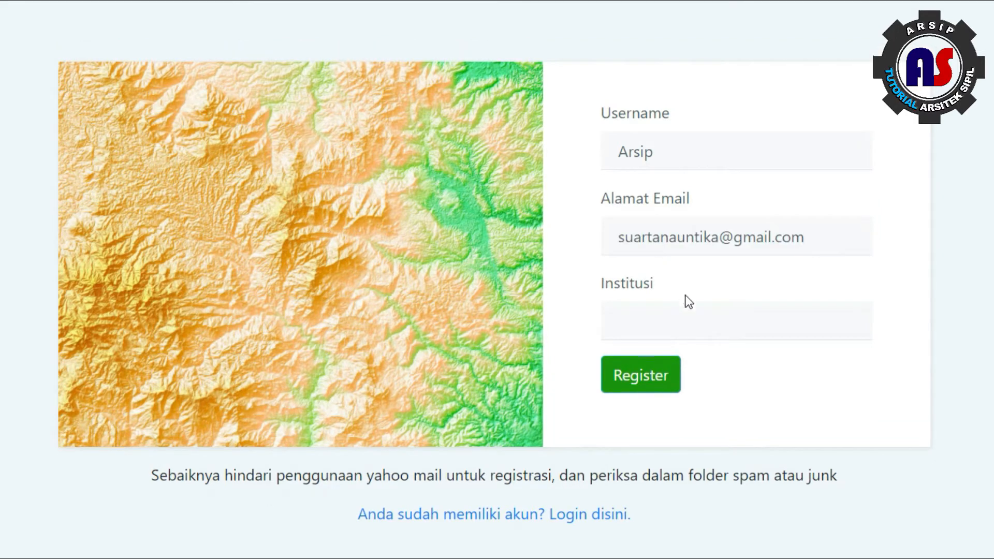
left_click(686, 323)
type("Uni")
type("veristas")
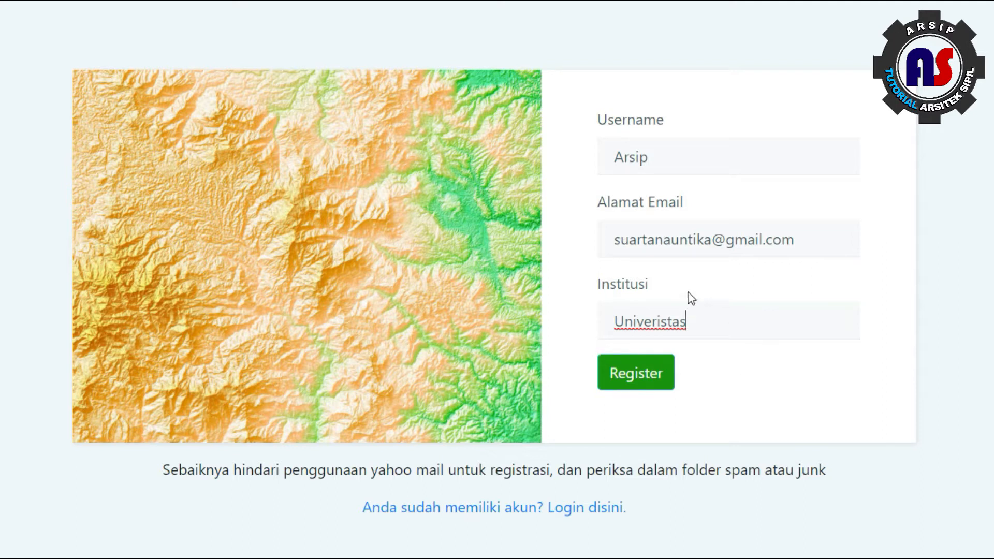
left_click(636, 377)
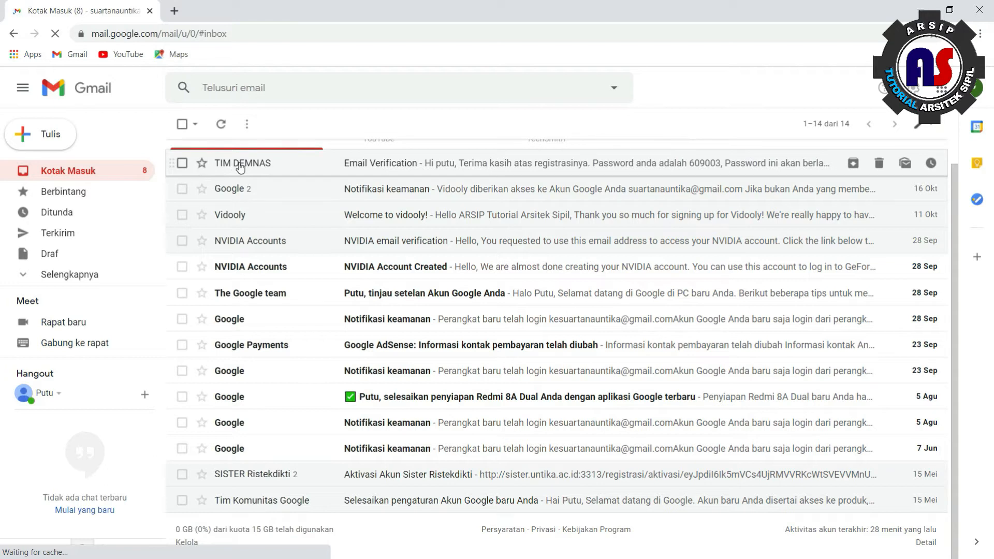
mouse_move(230, 164)
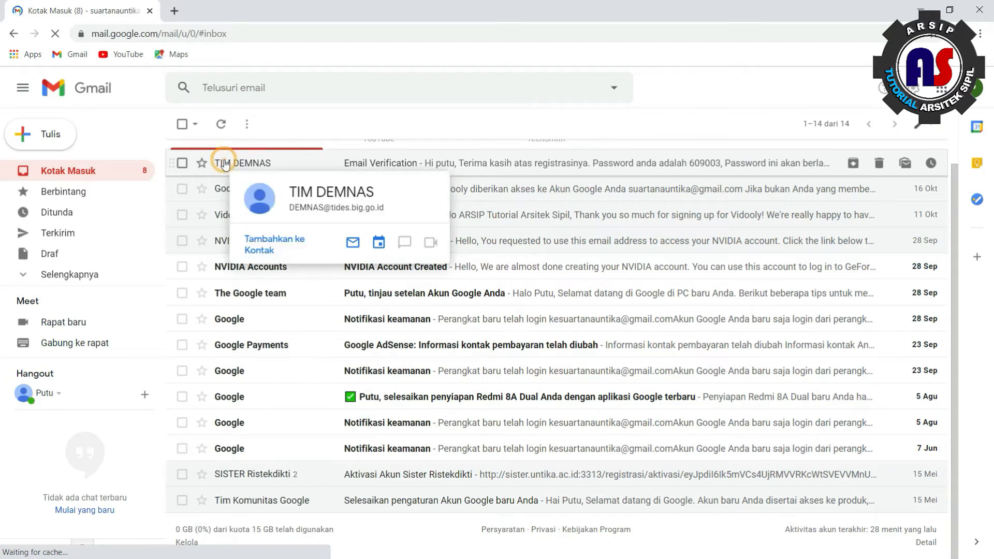
left_click(228, 162)
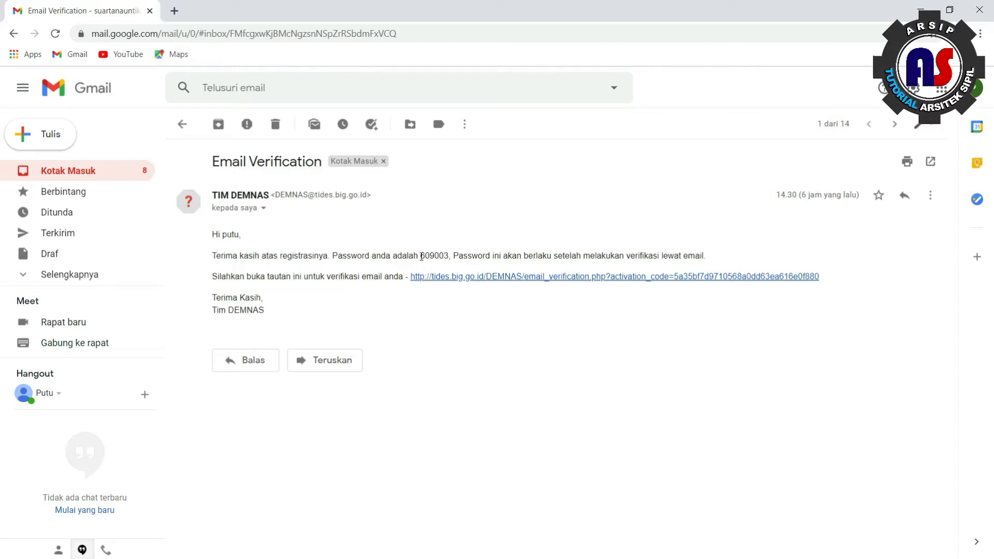
double_click(422, 256)
left_click(433, 255)
double_click(448, 255)
right_click(432, 257)
left_click(470, 266)
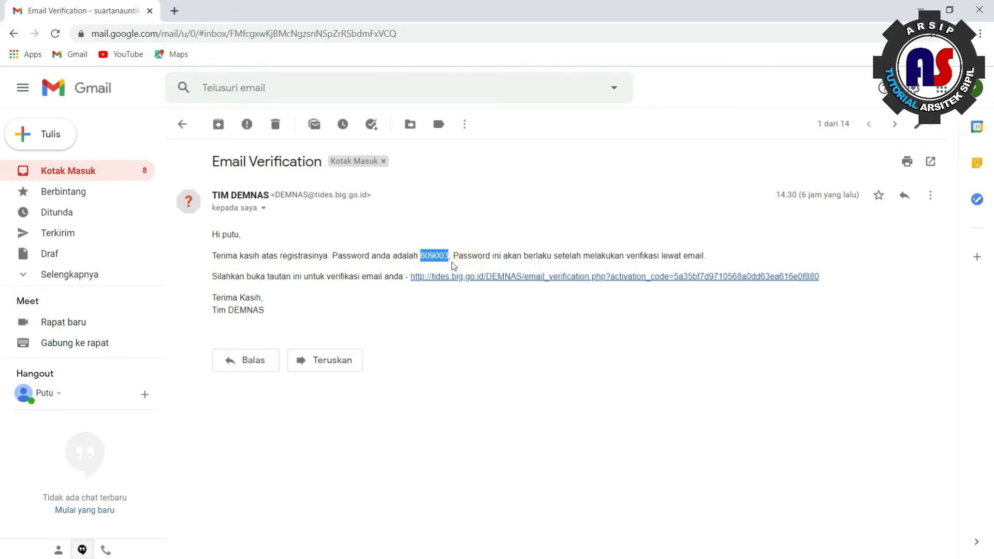
Follow the verification link in the message and fill in the account's email address on the DEMNAS login form
left_click(491, 278)
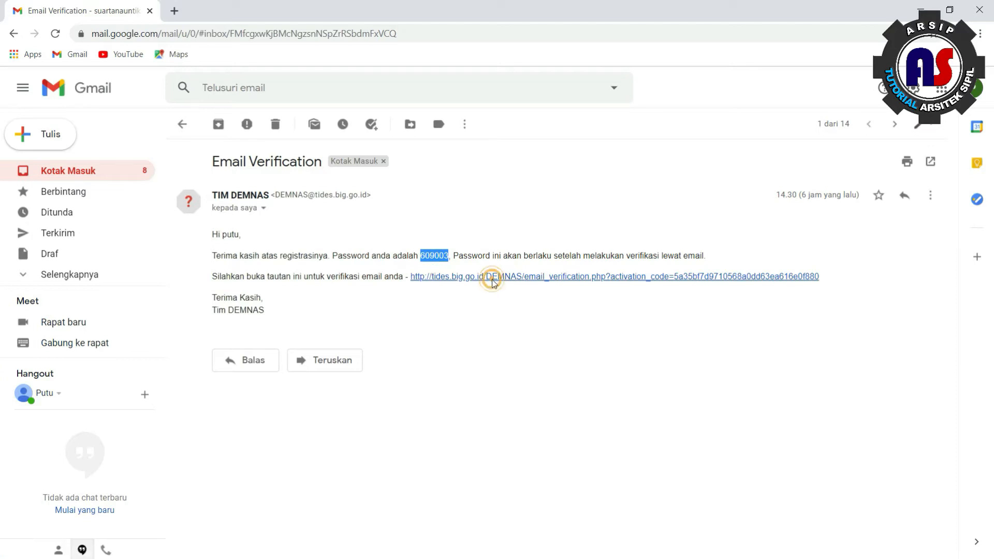
left_click(226, 16)
left_click(340, 187)
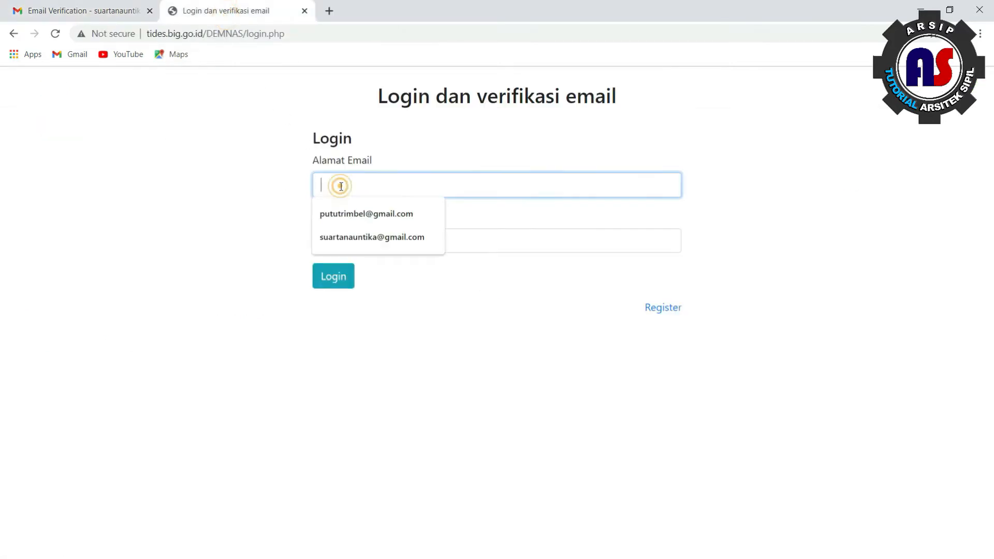
left_click(336, 238)
left_click(350, 243)
Log in to DEMNAS with the account password copied from the verification email, without saving the password in the browser
left_click(106, 10)
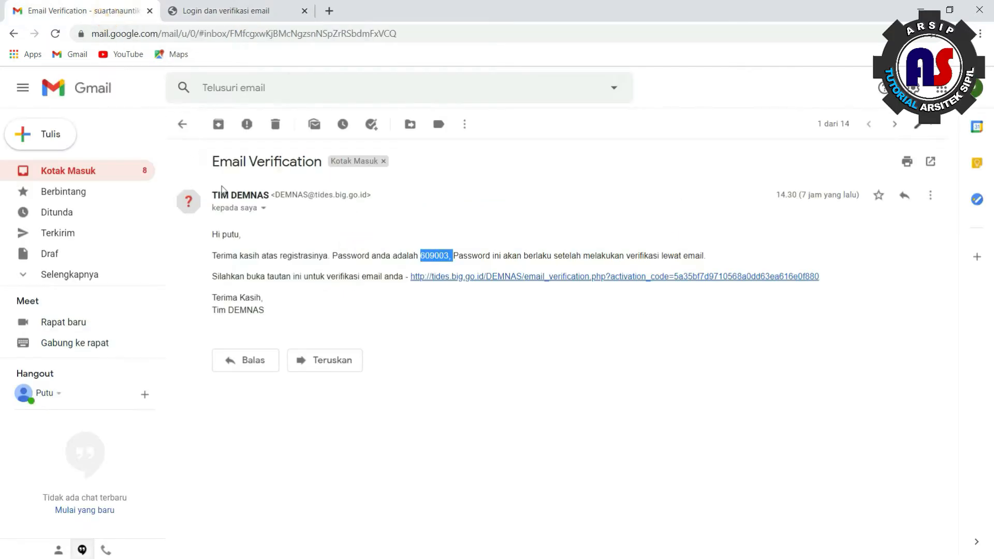
left_click(424, 255)
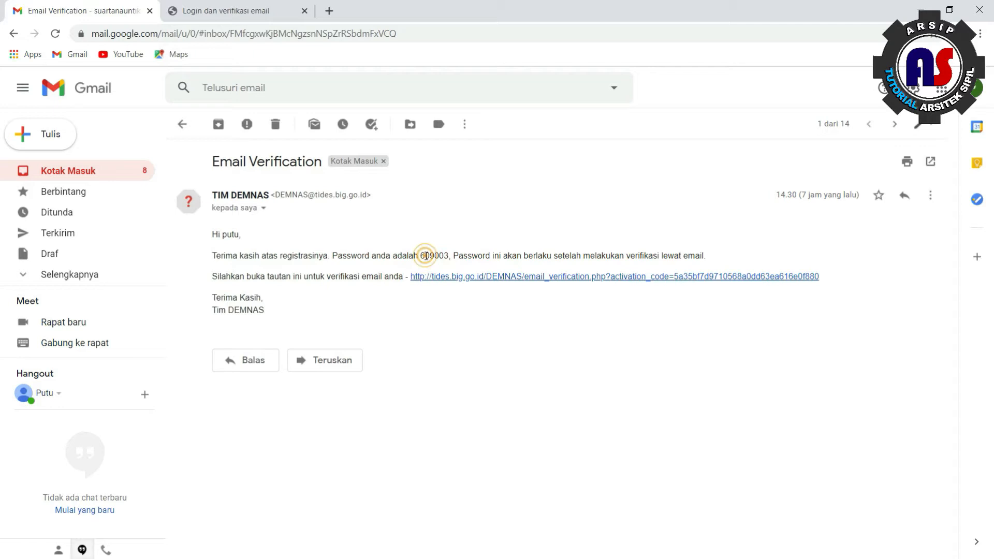
left_click_drag(423, 256, 454, 259)
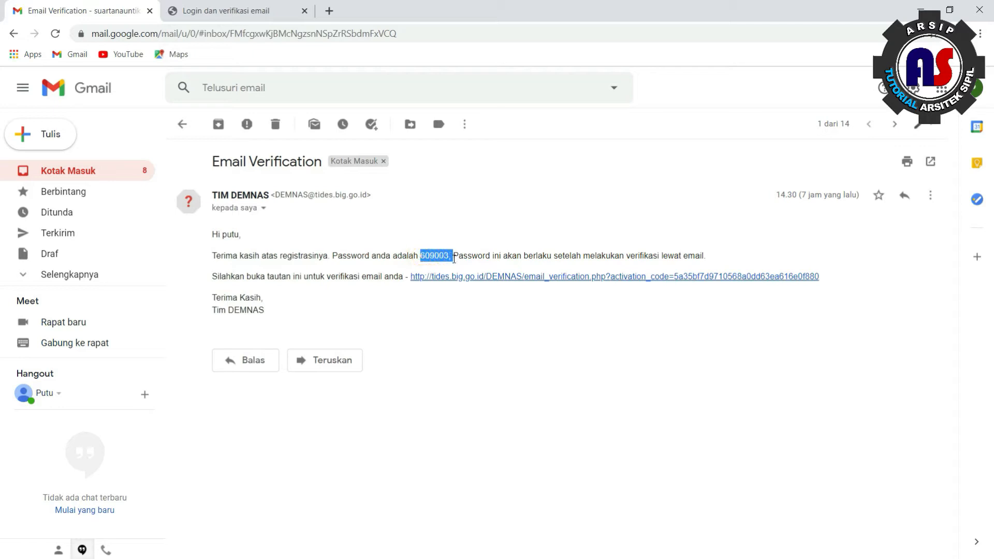
right_click(449, 257)
left_click(468, 266)
left_click(245, 13)
right_click(386, 243)
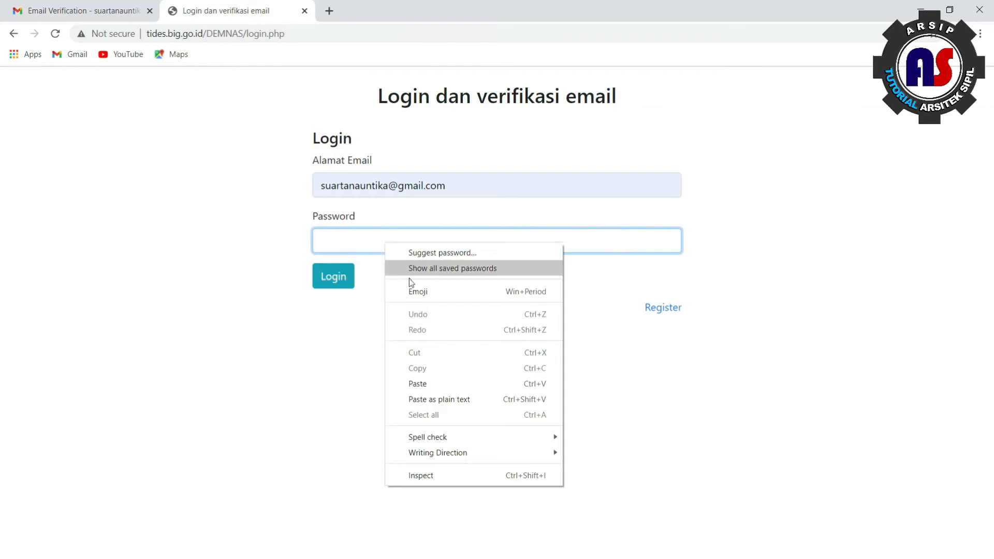
left_click(431, 383)
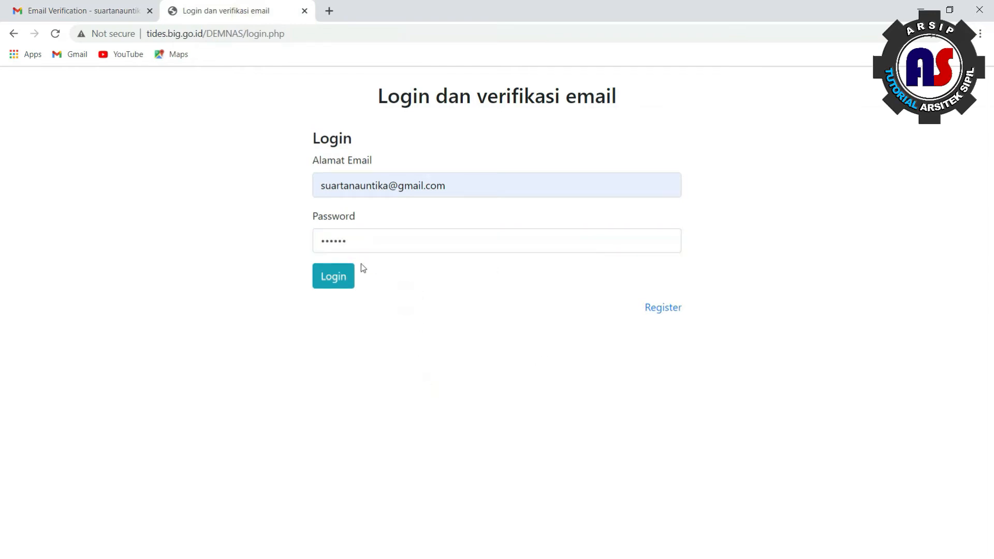
left_click(337, 278)
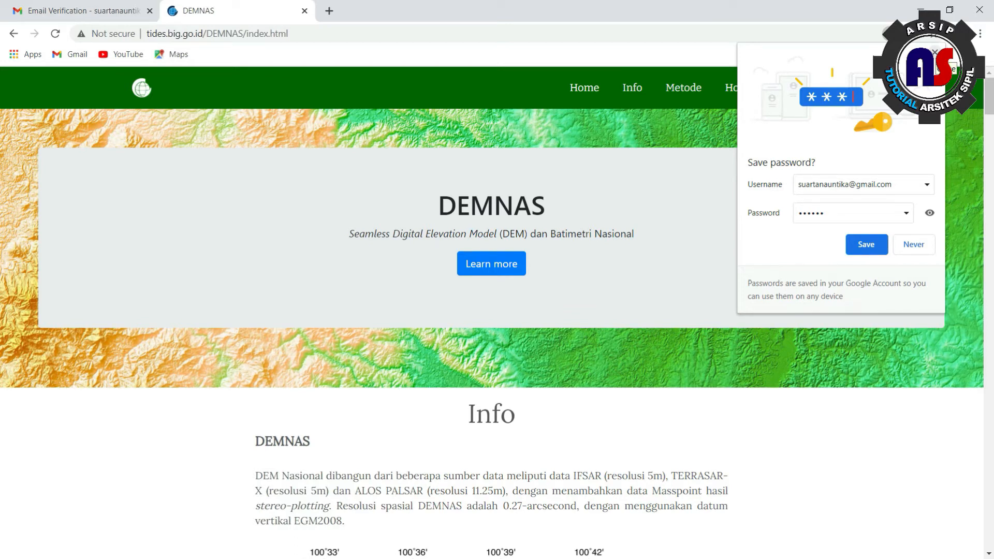
left_click(935, 52)
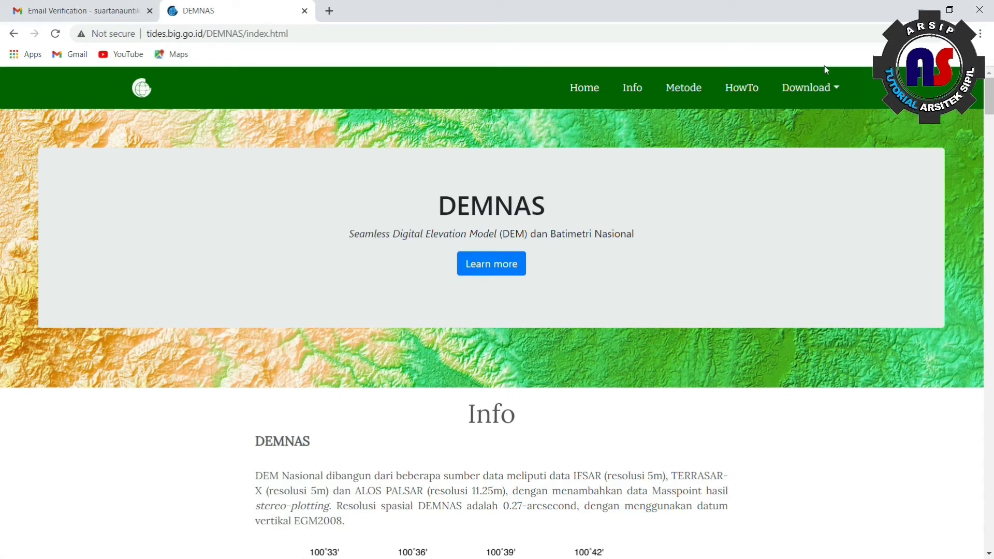
Open the BATNAS download map and download BATNAS_120E-125E_05S-000_MSL for the grid cell covering southeast Sulawesi
left_click(839, 93)
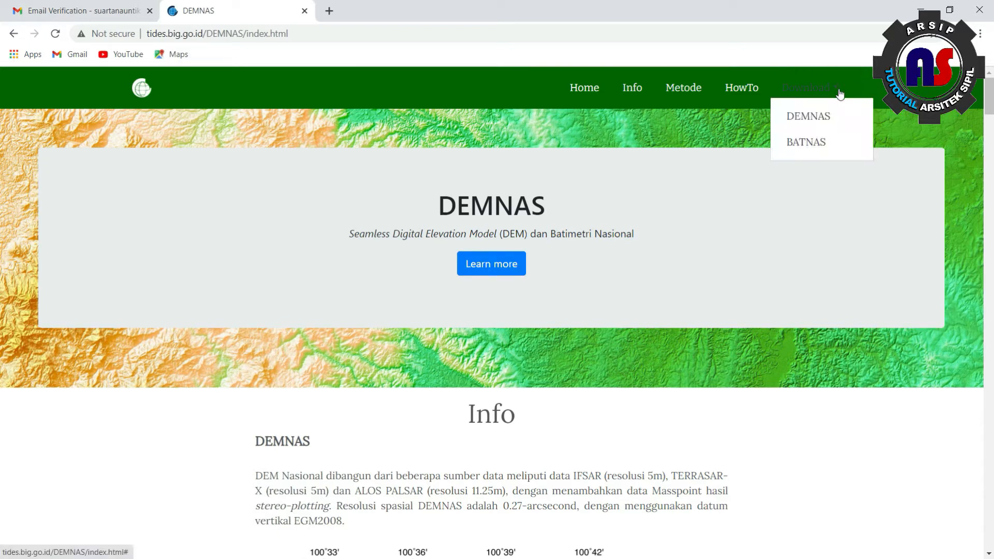
left_click(811, 145)
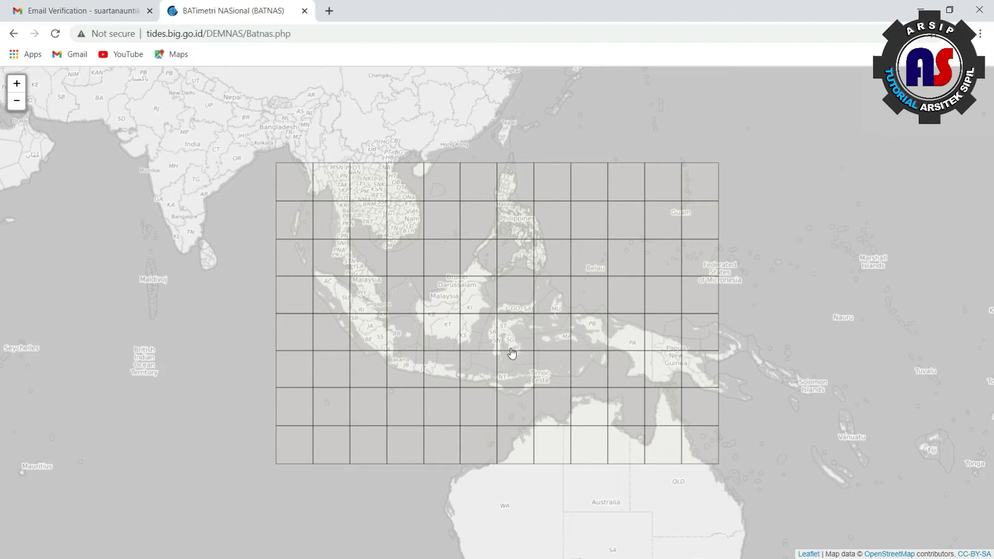
scroll(511, 353, "up", 4)
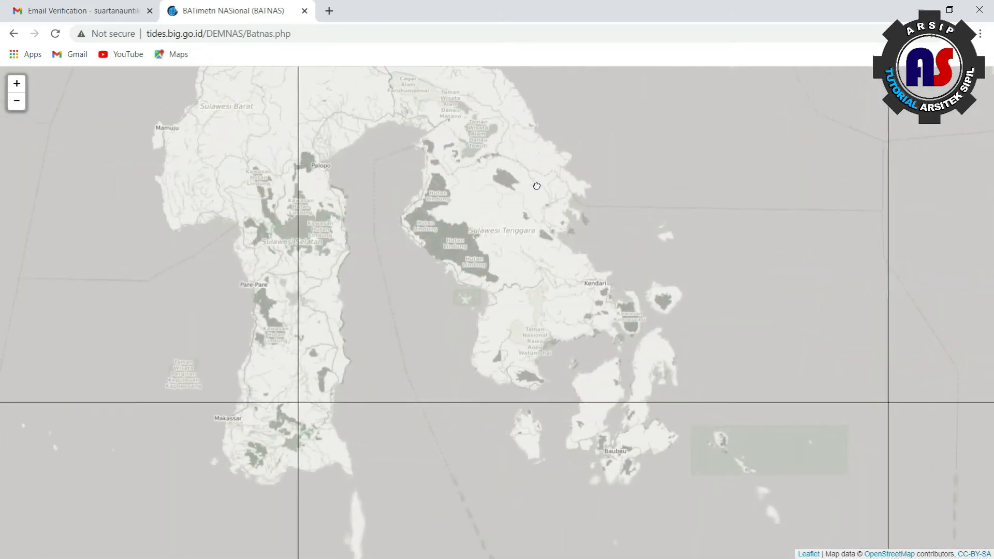
left_click_drag(537, 186, 522, 300)
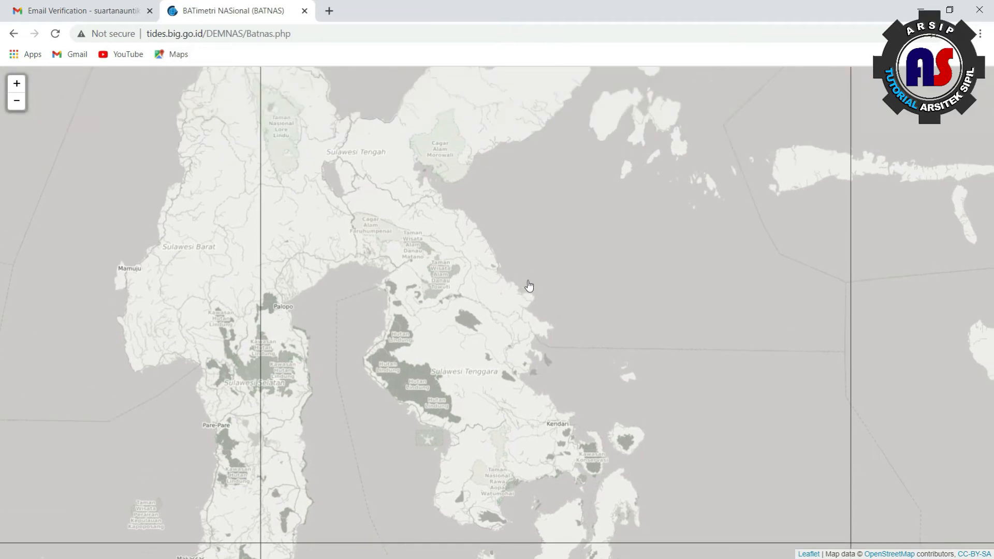
scroll(528, 286, "down", 2)
left_click(545, 266)
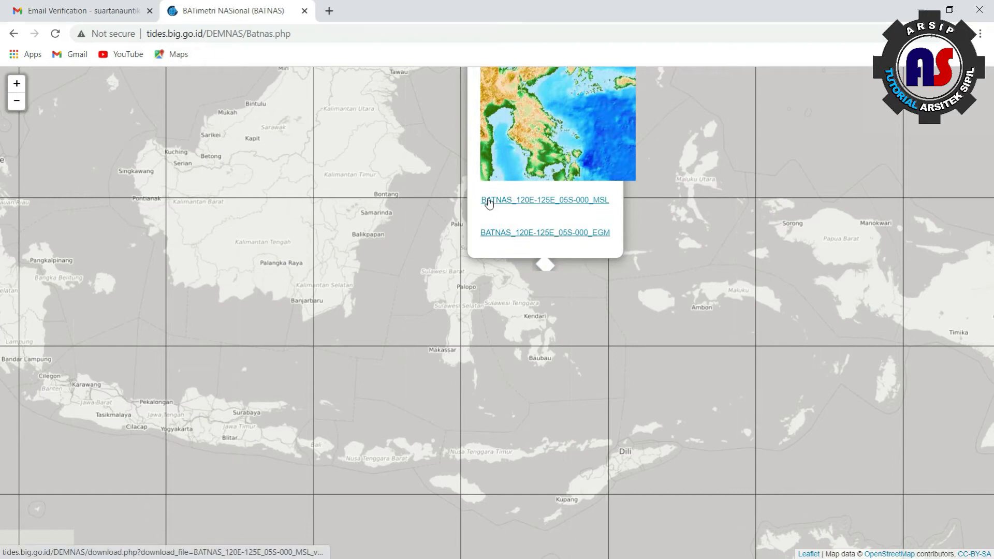
left_click(526, 203)
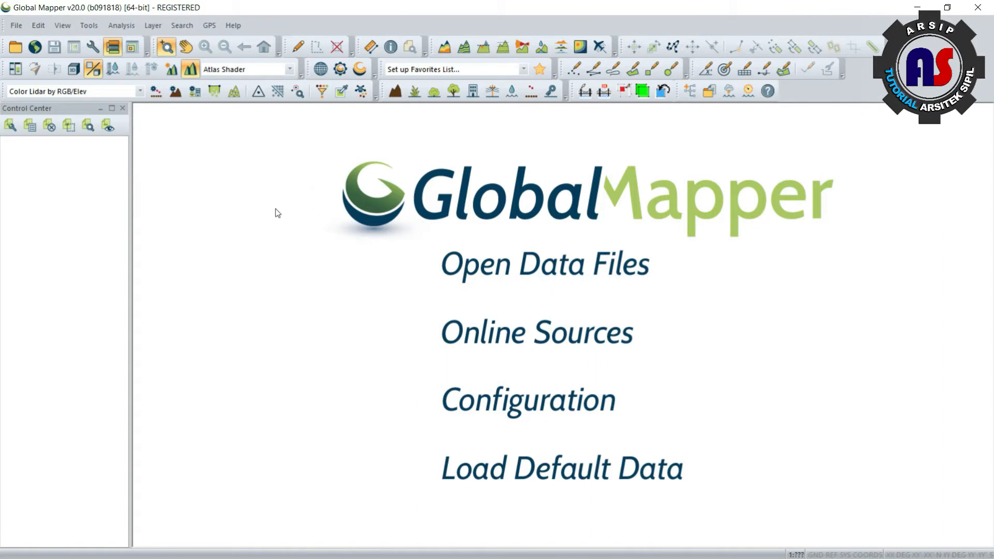
In Global Mapper, open BATNAS_120E-125E_05S-000_MSL_v1.1 from the Google Earth To Global Mapper folder and load it as elevation data
left_click(482, 274)
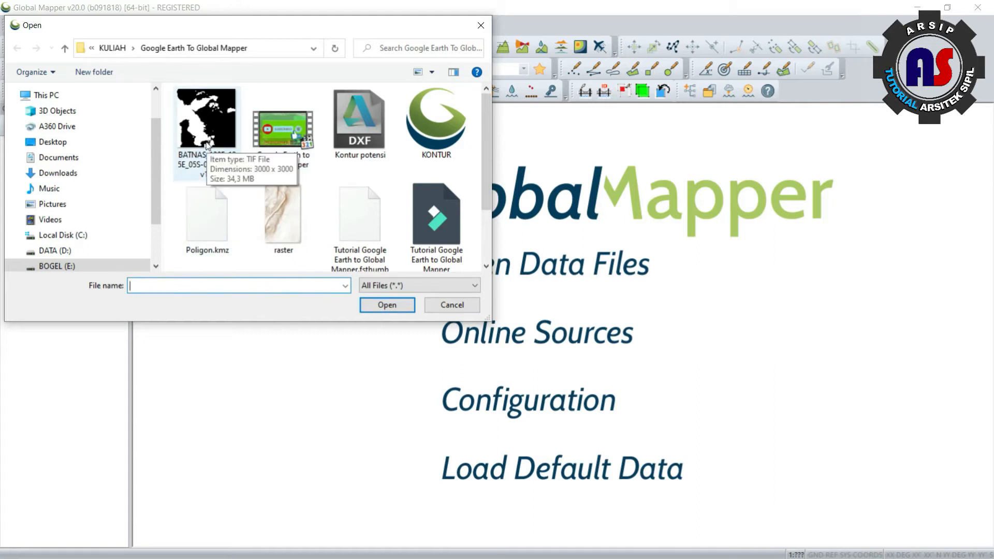
left_click(198, 117)
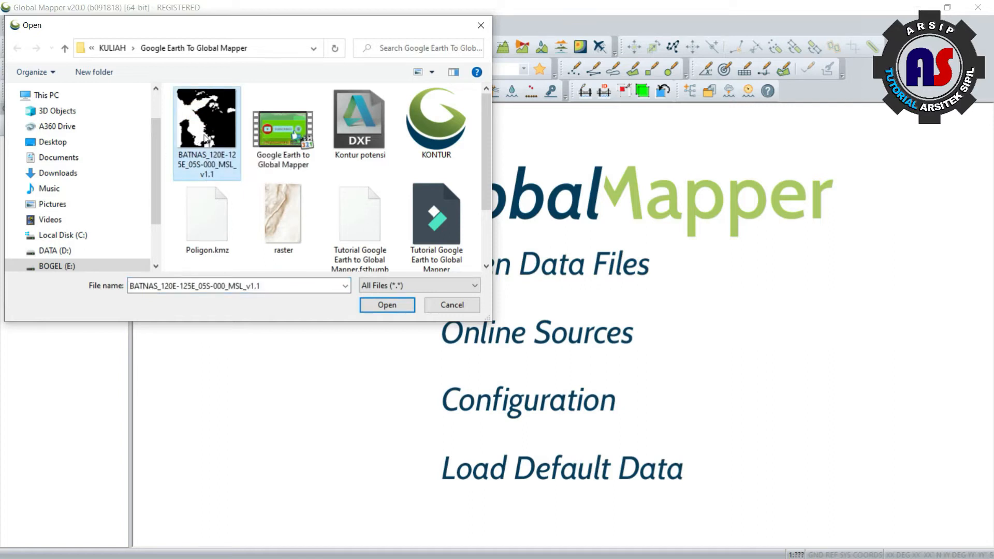
left_click(387, 308)
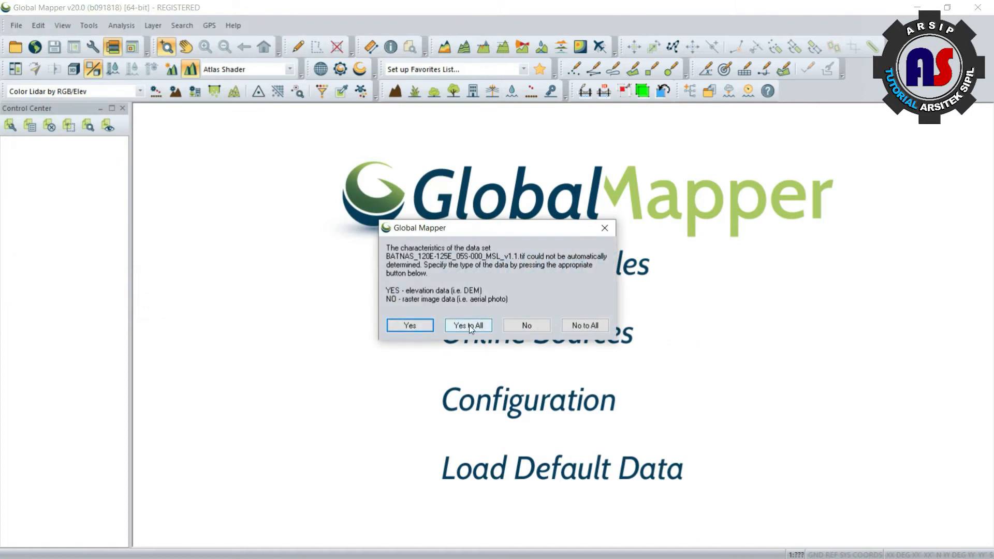
left_click(477, 328)
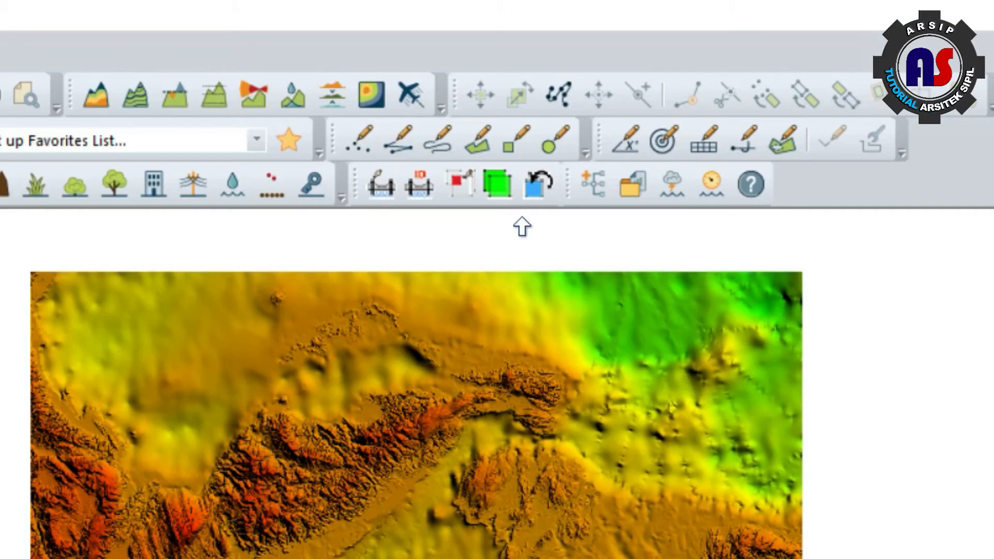
Draw a rectangular area about 32 by 31 km over the coast in the tile's northern part and name it batimetri lokasi
left_click(505, 150)
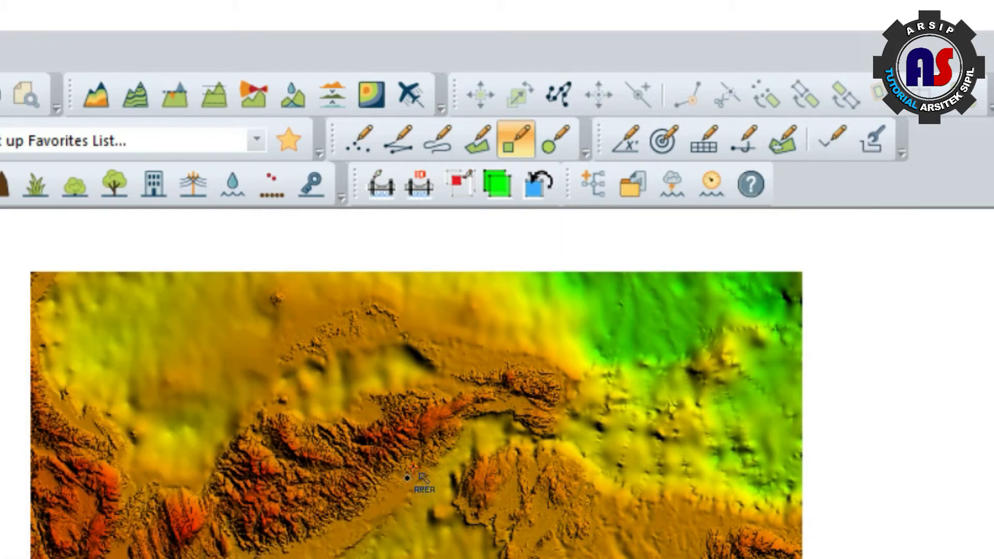
mouse_move(440, 406)
left_mouse_down()
mouse_move(481, 437)
mouse_move(484, 452)
left_mouse_up()
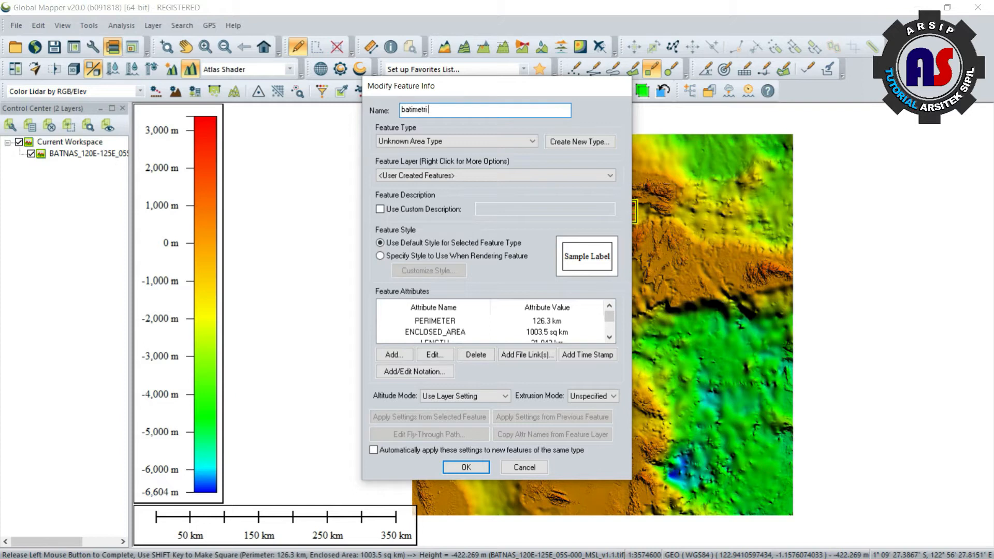
left_click(466, 467)
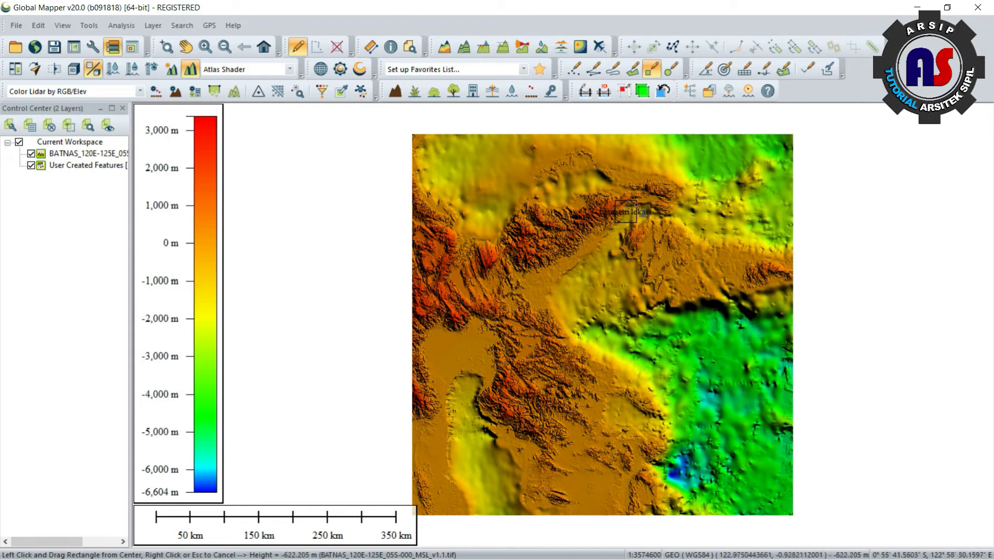
Select the batimetri lokasi rectangle with the Feature Info tool and crop the BATNAS elevation layer to the currently selected polygon
left_click(393, 51)
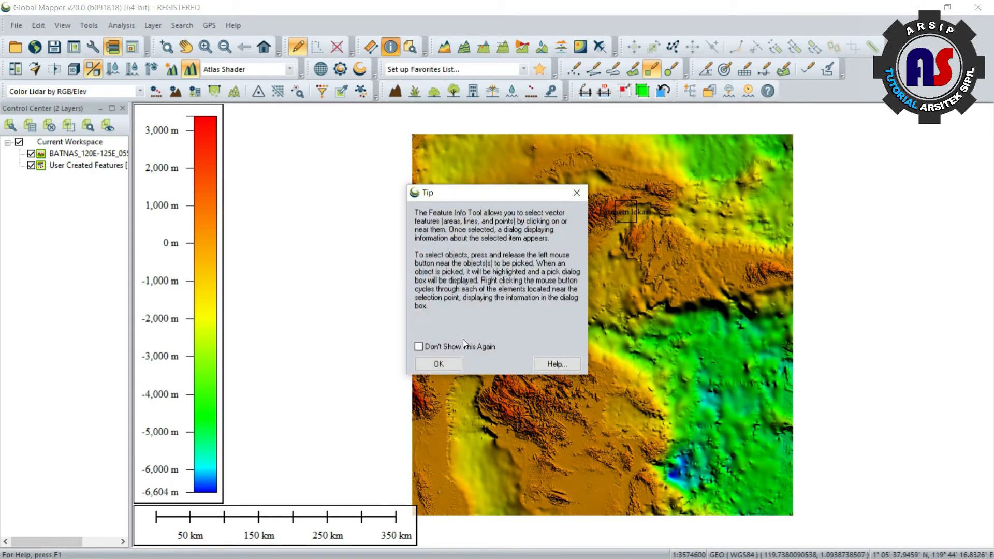
left_click(449, 363)
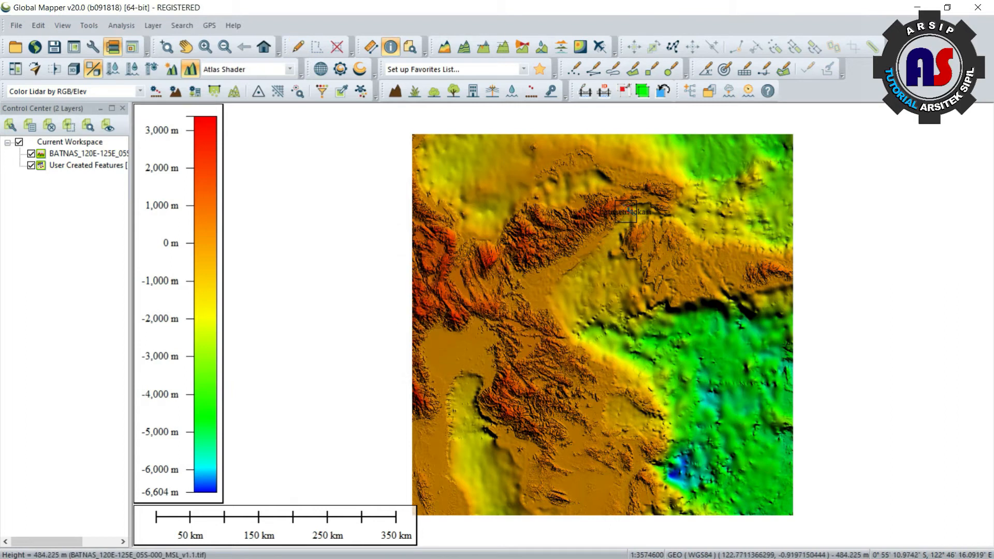
left_click(627, 211)
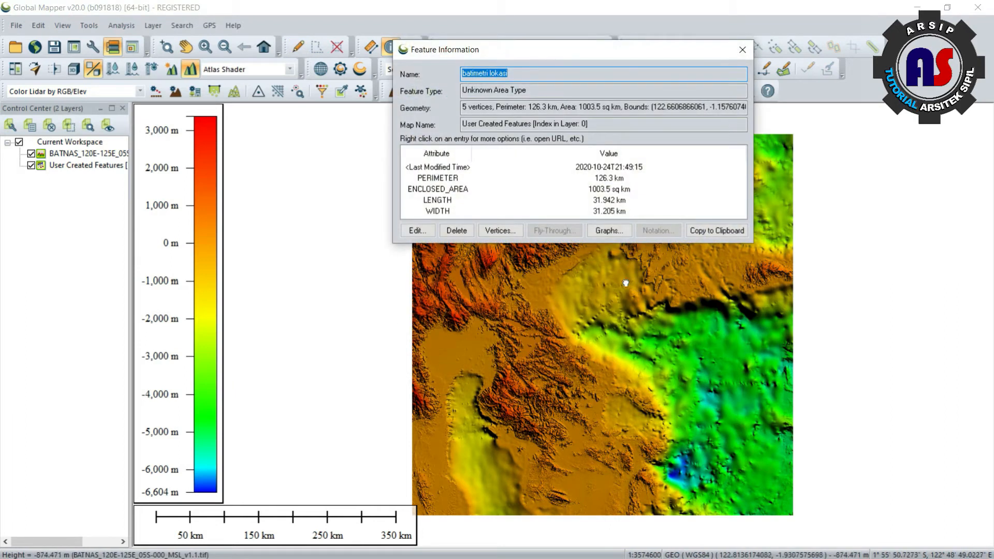
left_click_drag(626, 283, 568, 400)
scroll(574, 331, "up", 2)
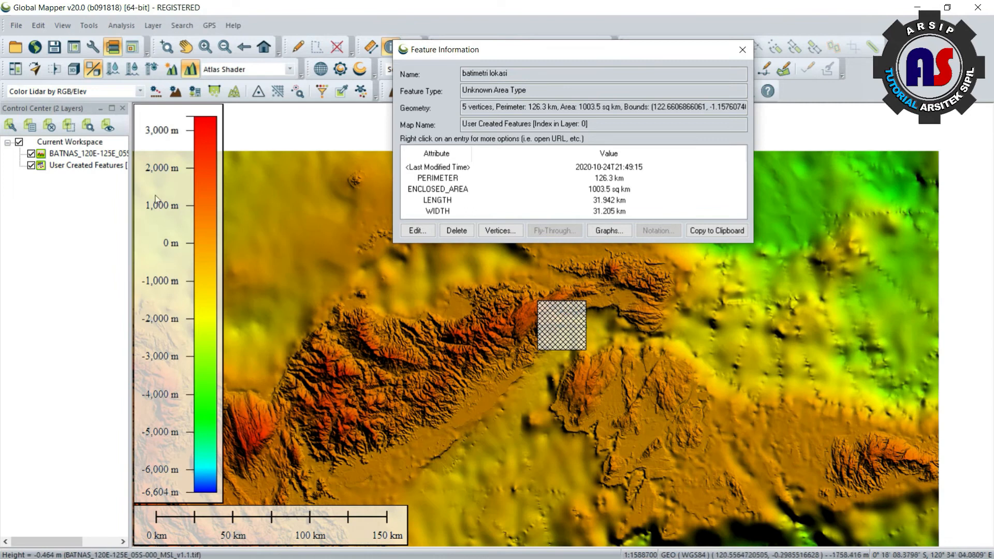
left_click(79, 156)
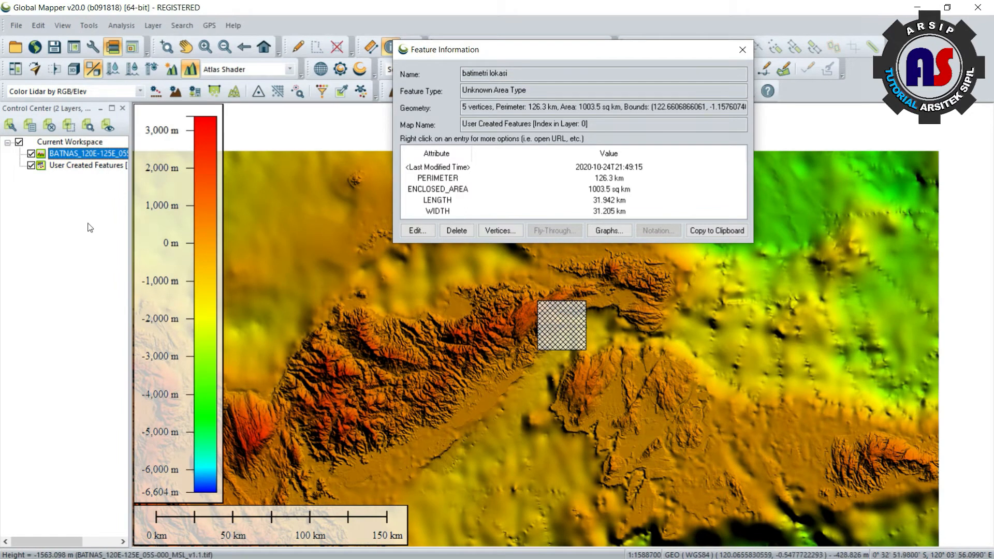
left_click(11, 125)
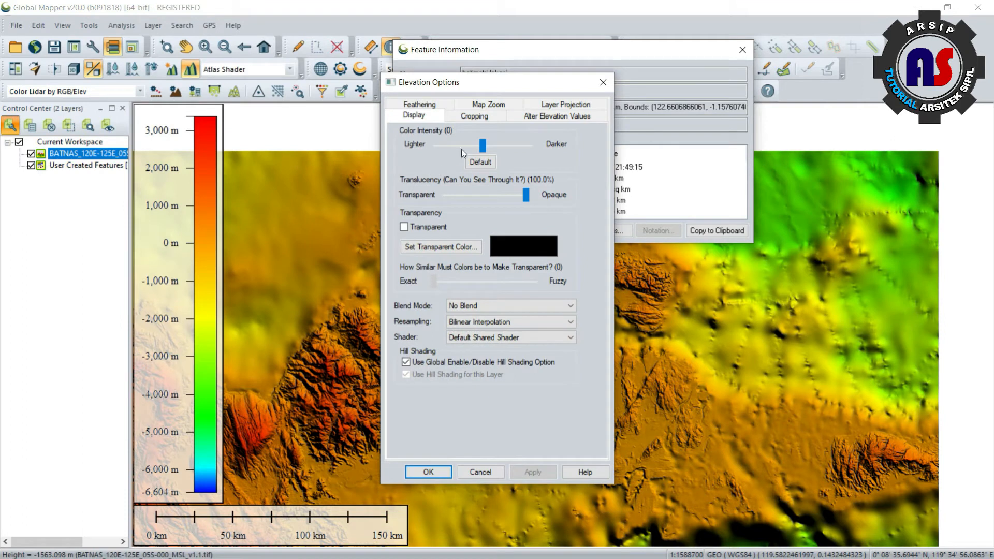
left_click(473, 117)
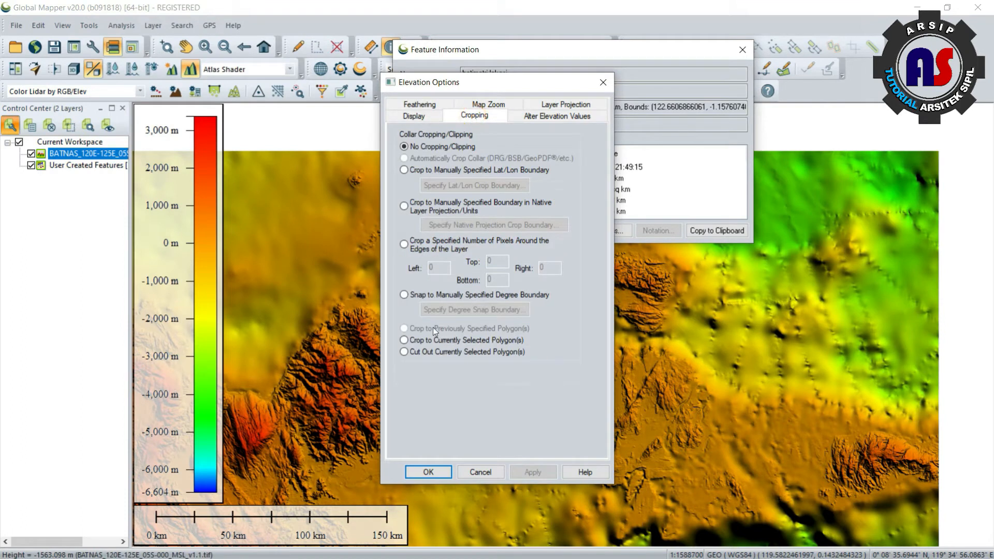
left_click(404, 340)
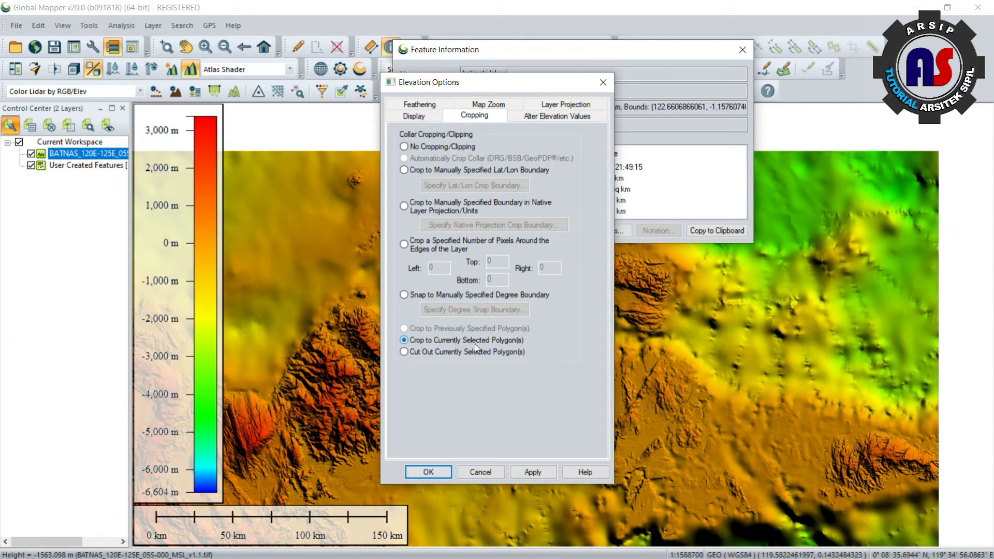
left_click(429, 472)
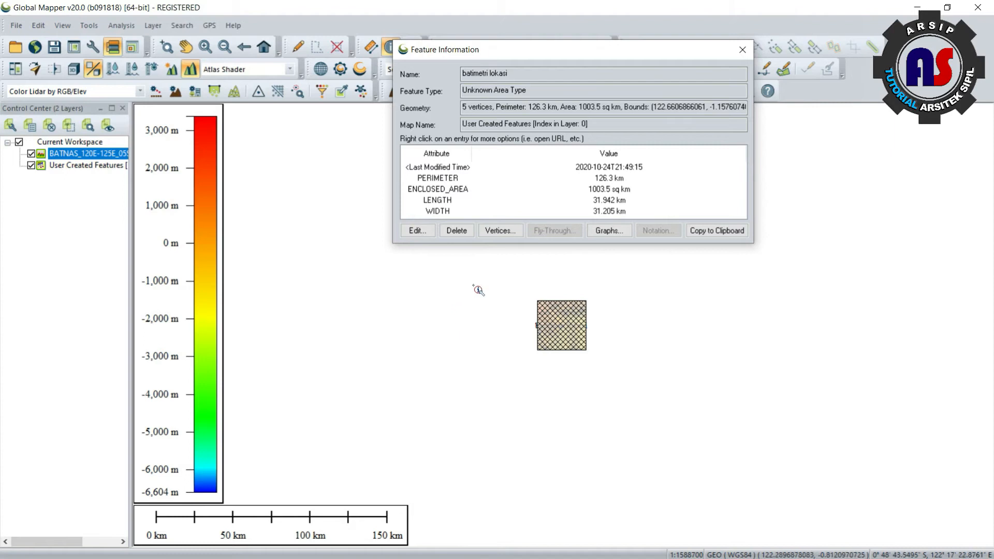
key("Escape")
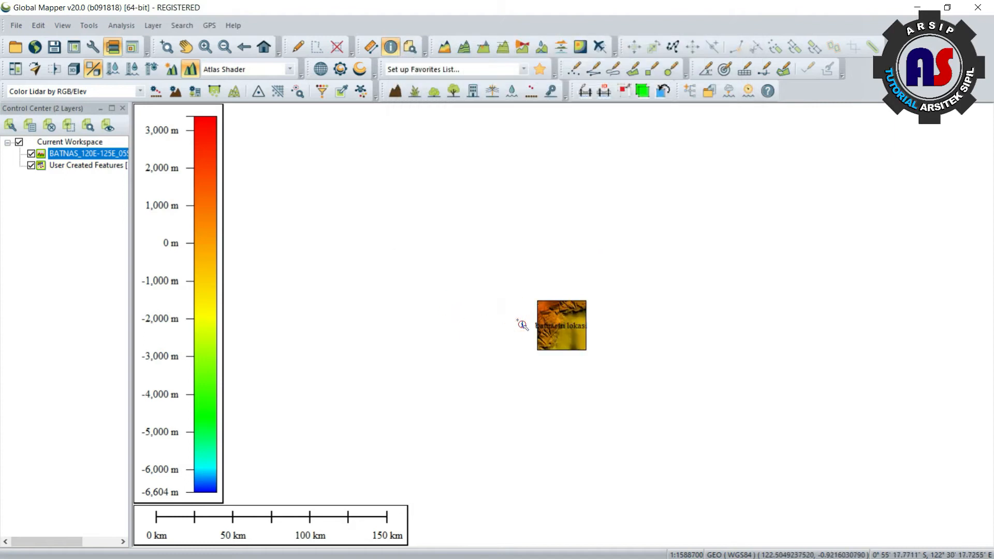
Generate contours from the cropped terrain grid with a contour interval of 2 meters
scroll(570, 327, "up", 2)
scroll(578, 329, "up", 3)
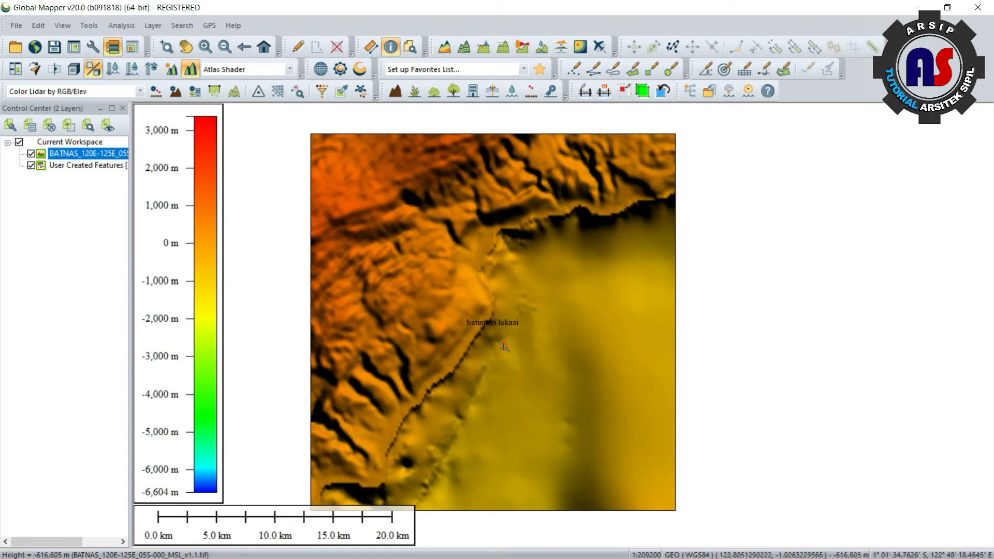
left_click_drag(567, 341, 625, 321)
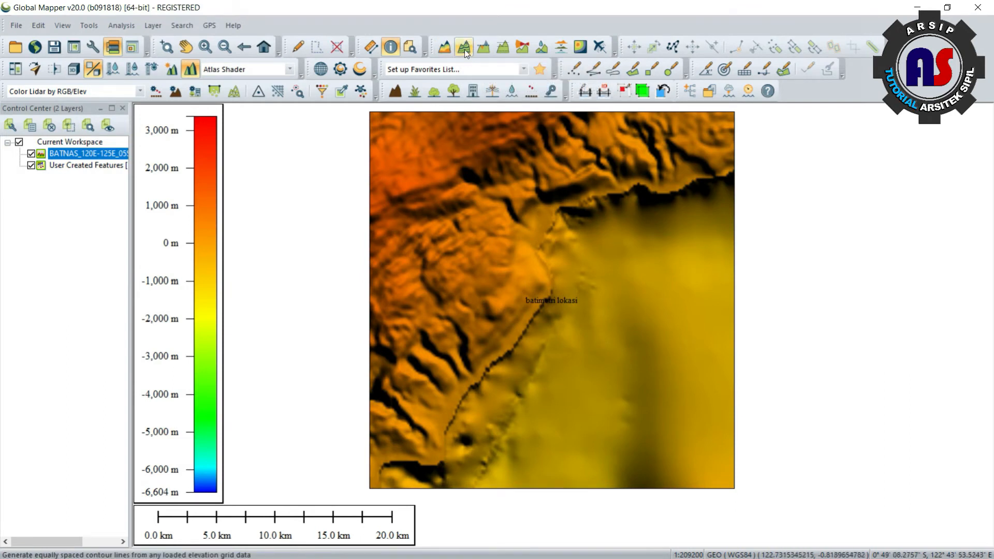
left_click(119, 28)
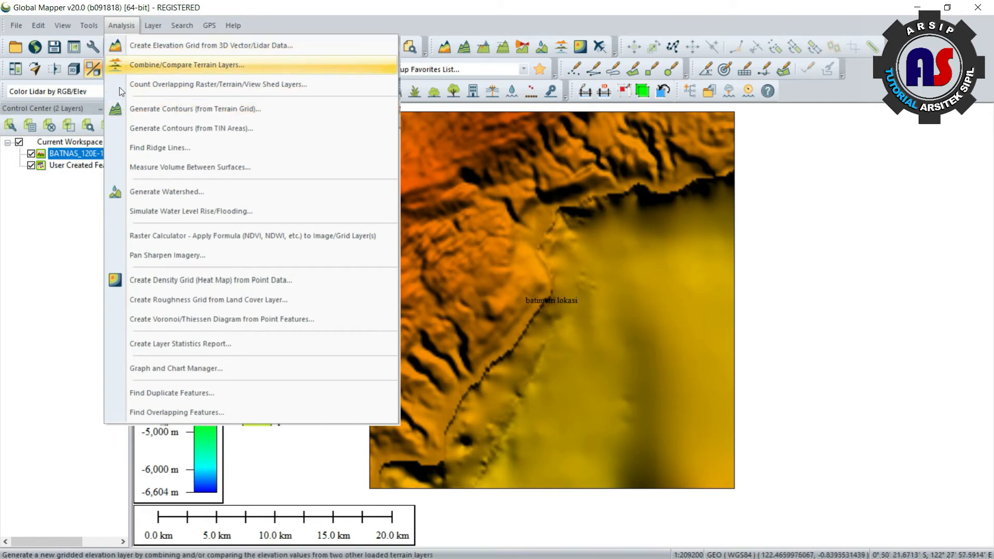
left_click(462, 36)
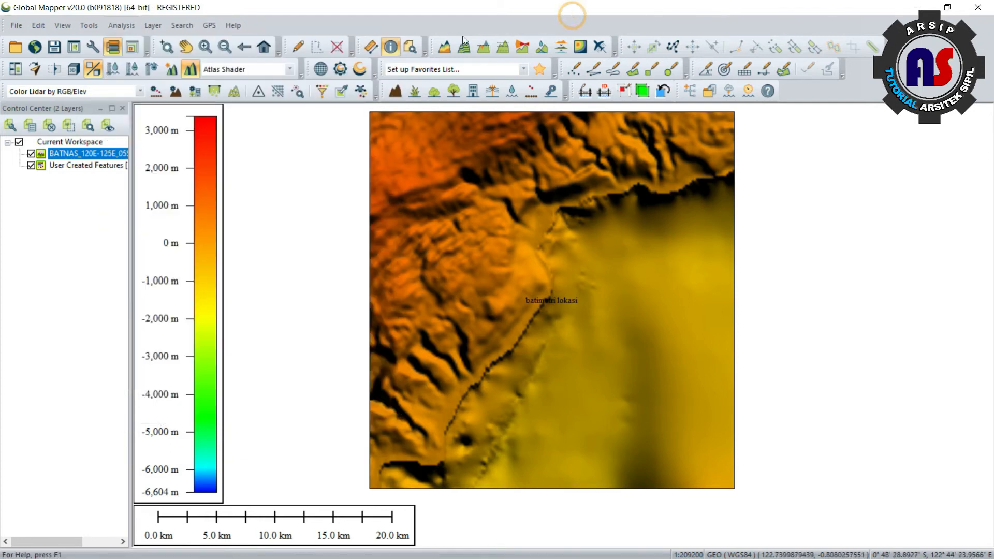
left_click(464, 47)
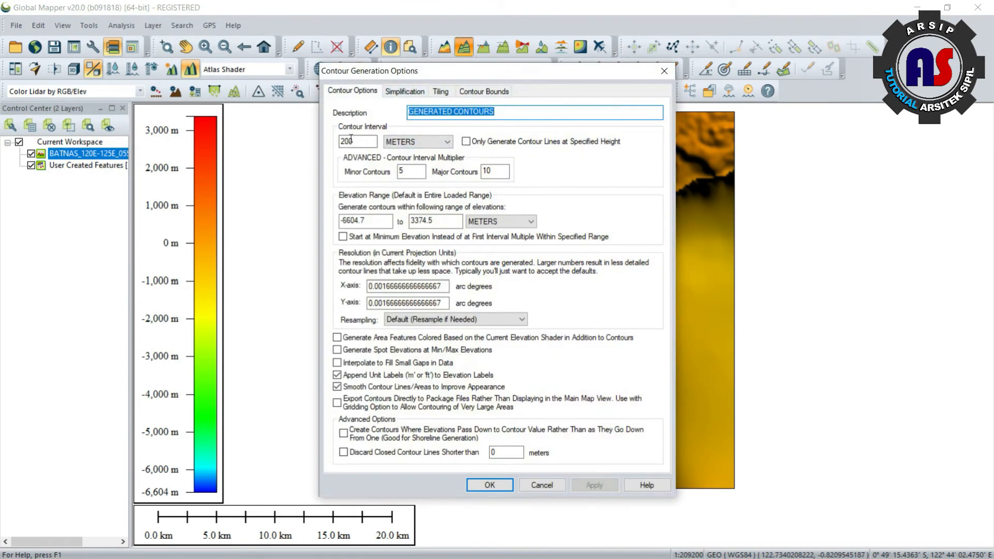
double_click(363, 139)
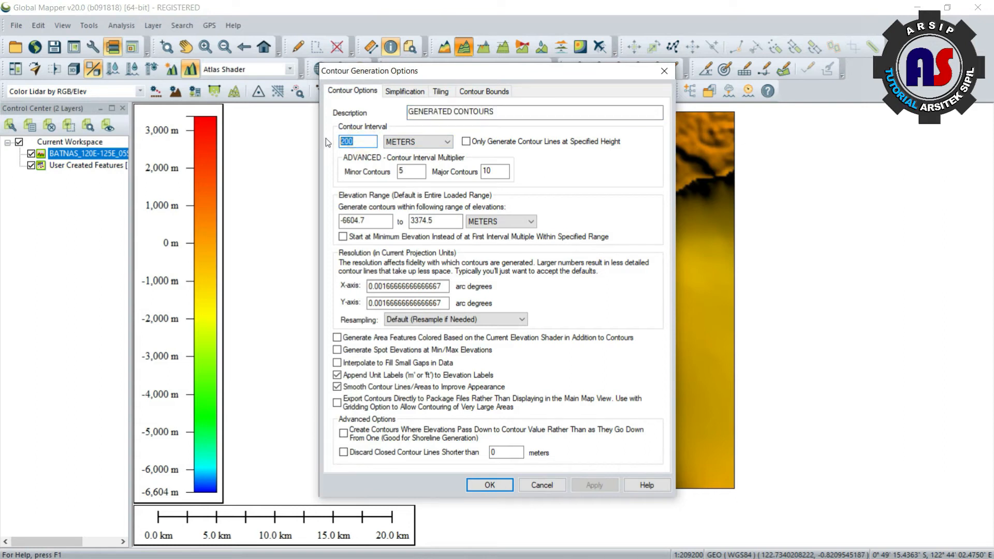
type("2")
left_click(404, 174)
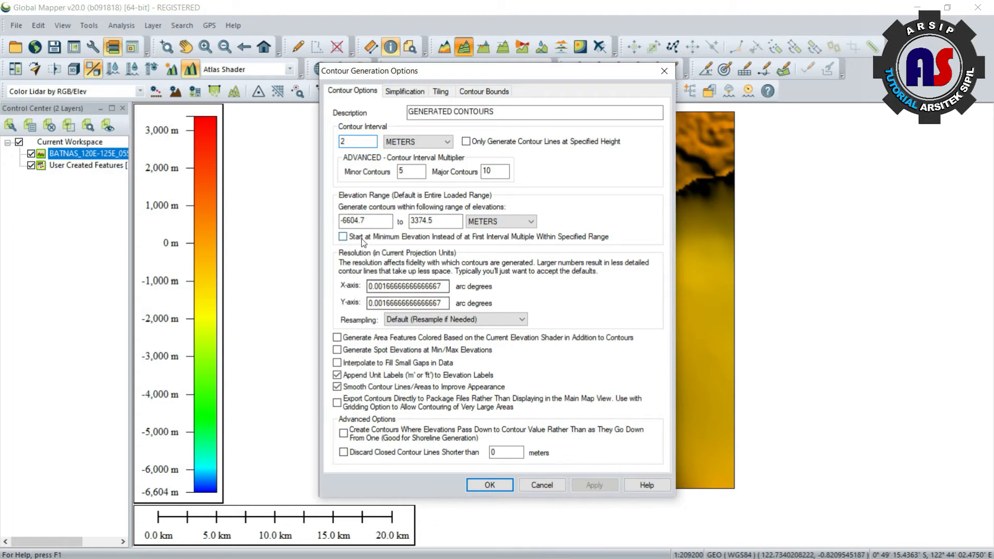
left_click(483, 488)
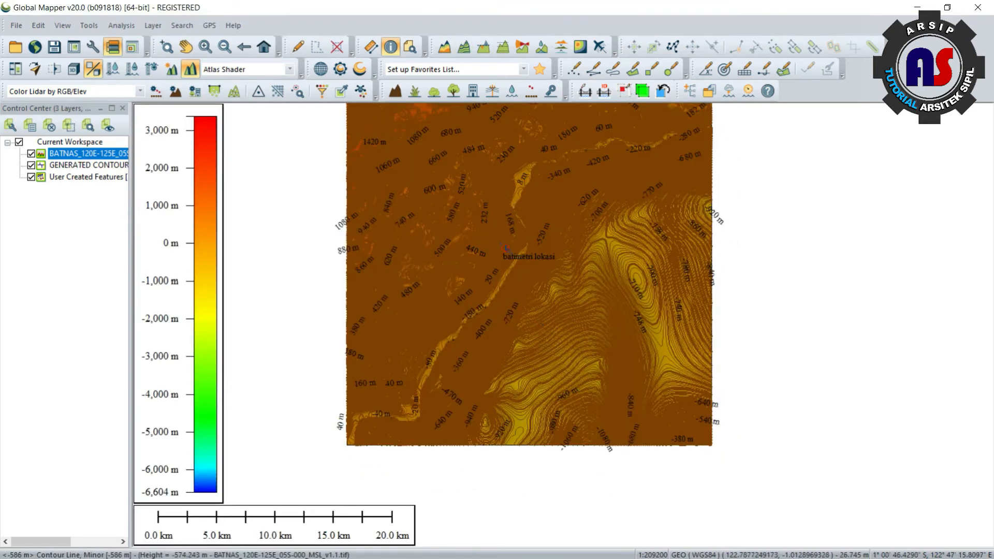
Hide the BATNAS elevation layer and inspect the 2-meter contour lines up close and across the whole area
left_click(31, 153)
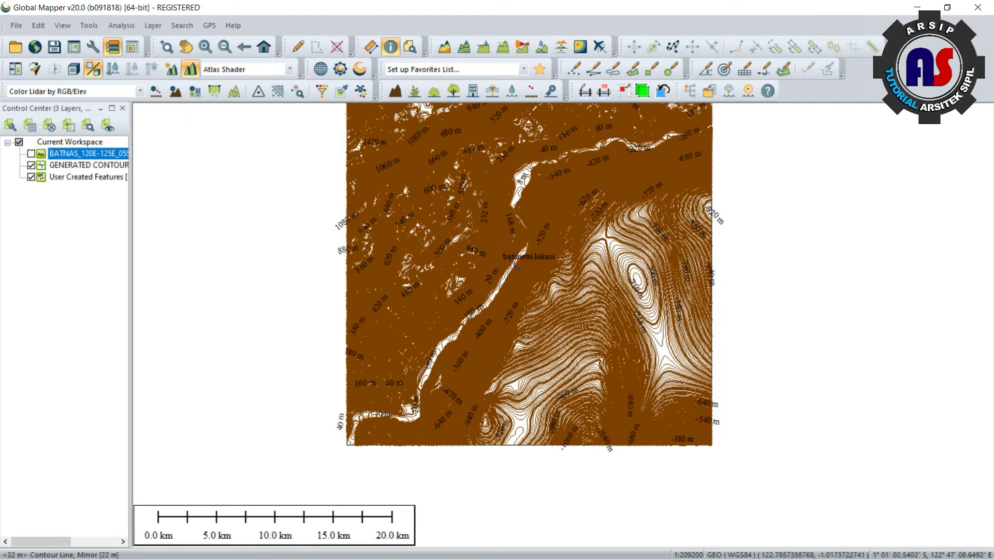
scroll(533, 251, "up", 6)
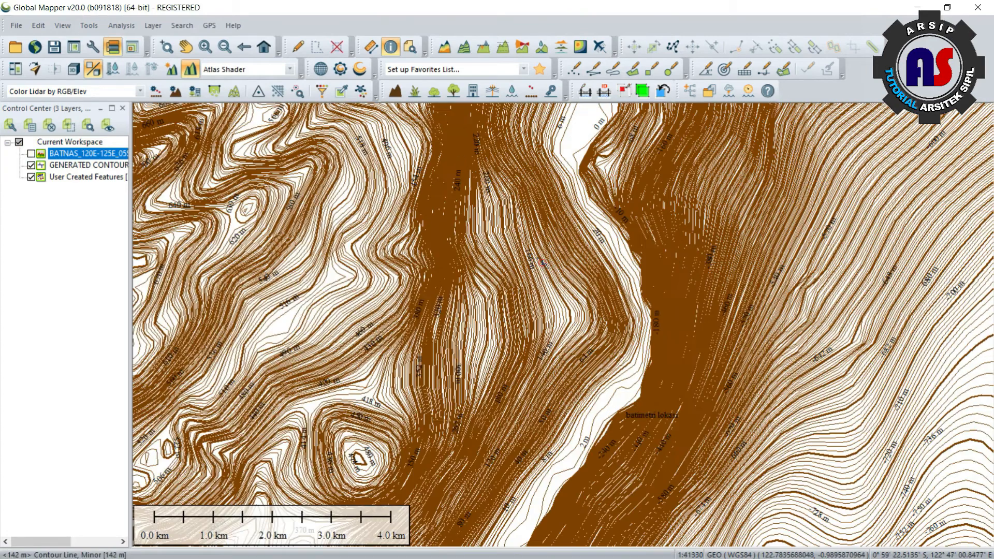
scroll(523, 282, "down", 4)
scroll(524, 284, "down", 2)
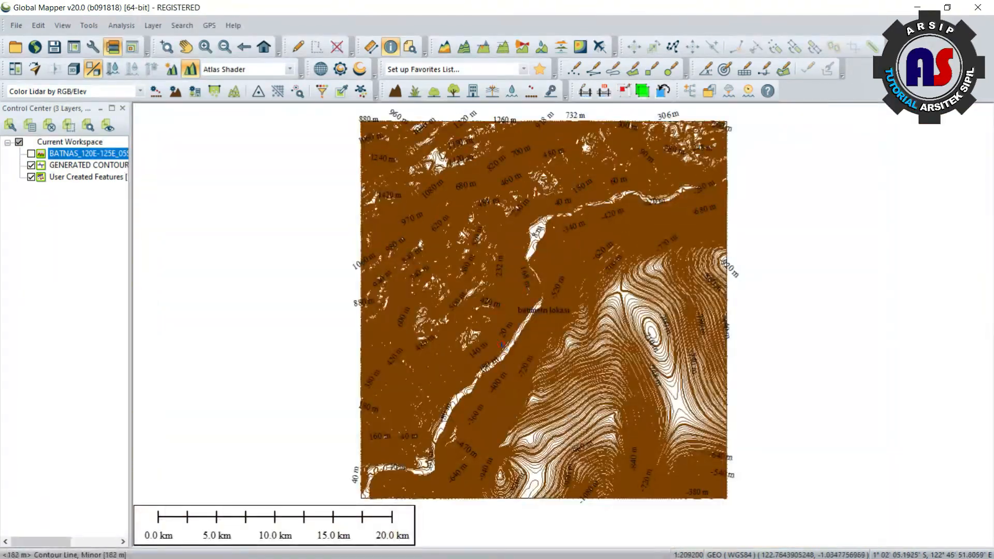
left_click_drag(481, 201, 462, 186)
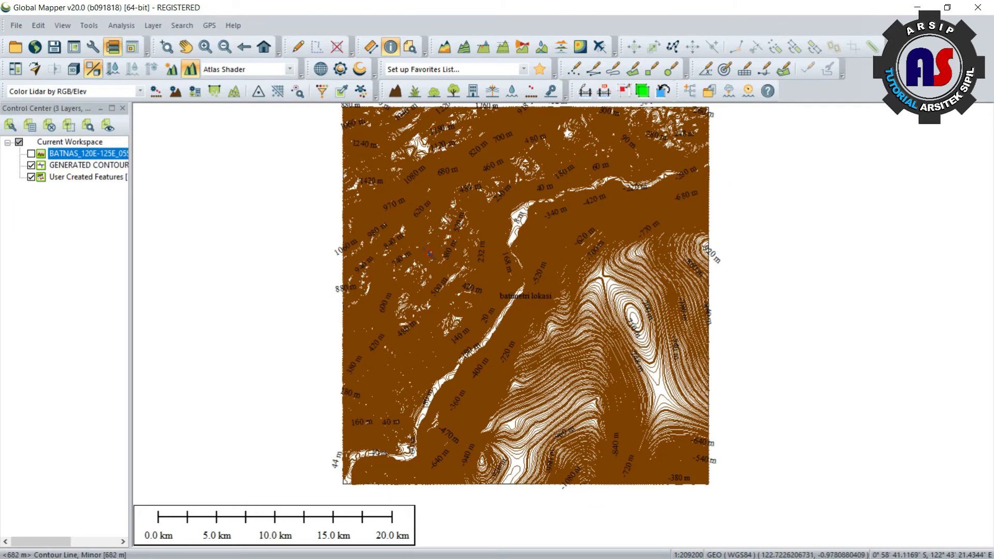
Show the BATNAS layer in place of the 2-meter contours and generate a second contour set with a 5-meter interval
left_click(31, 153)
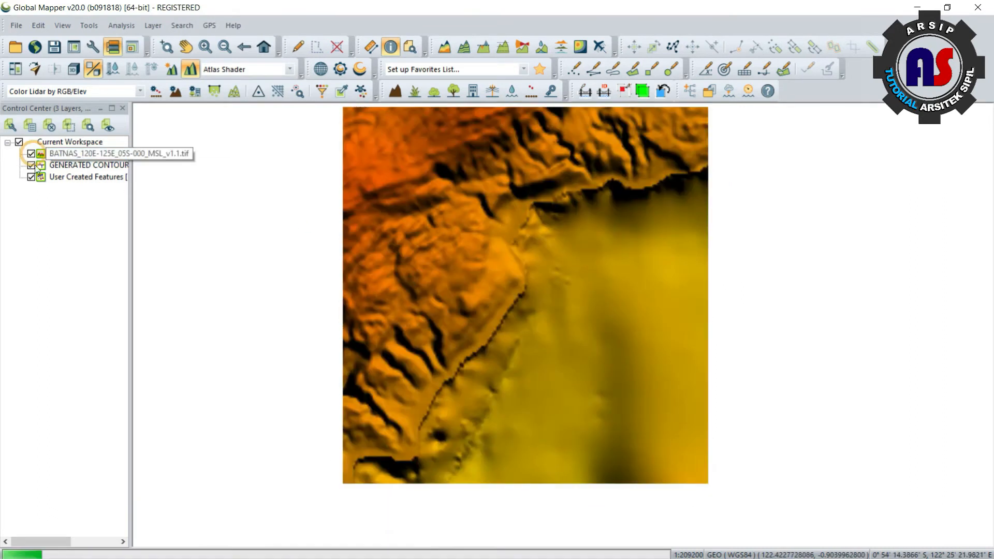
left_click(32, 165)
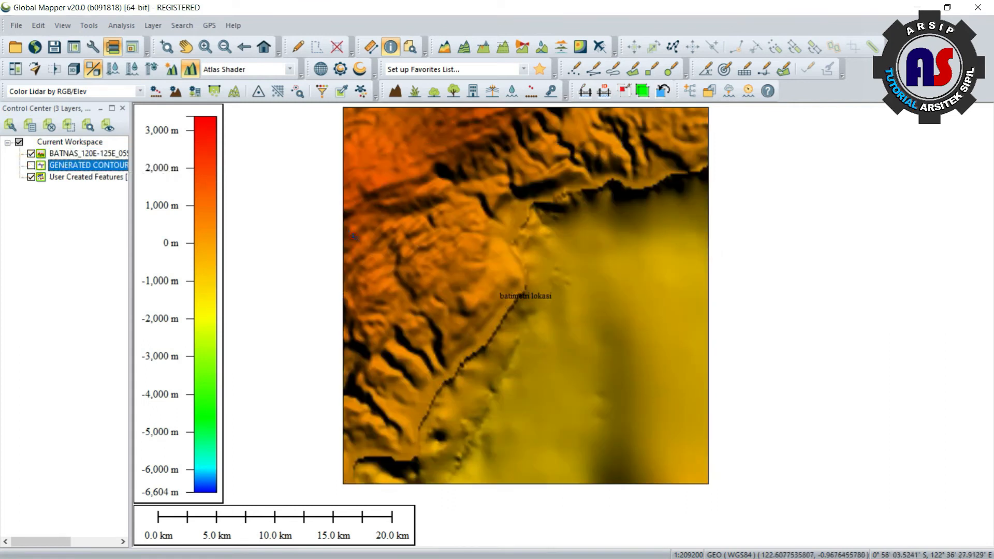
left_click(463, 48)
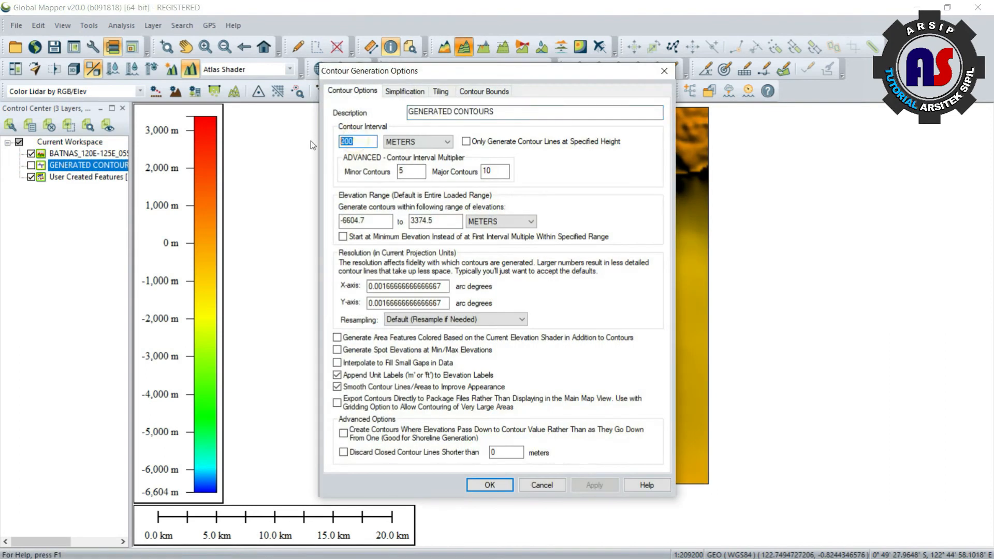
type("5")
left_click(489, 485)
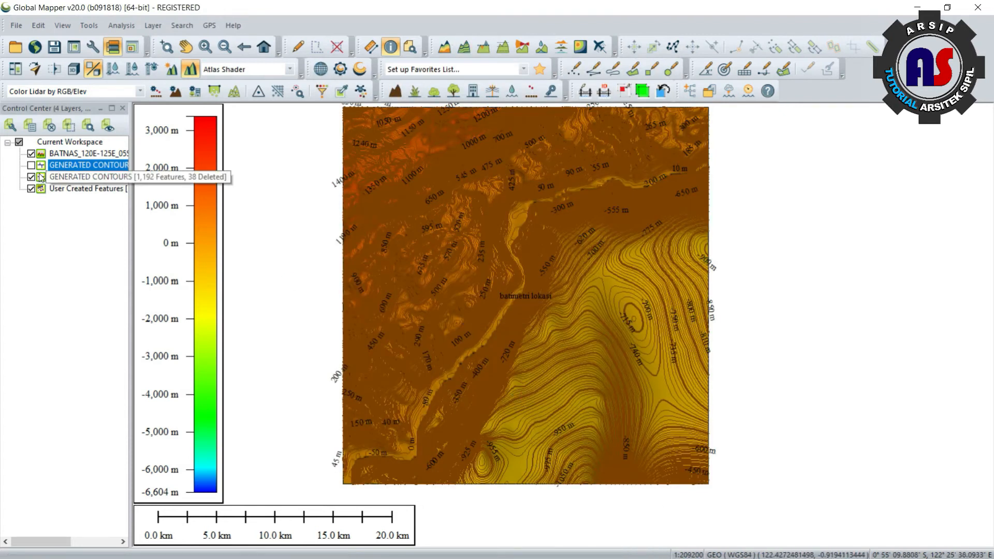
Hide the BATNAS elevation layer and examine the 5-meter contour lines and their elevation labels up close
left_click(31, 153)
scroll(411, 288, "up", 7)
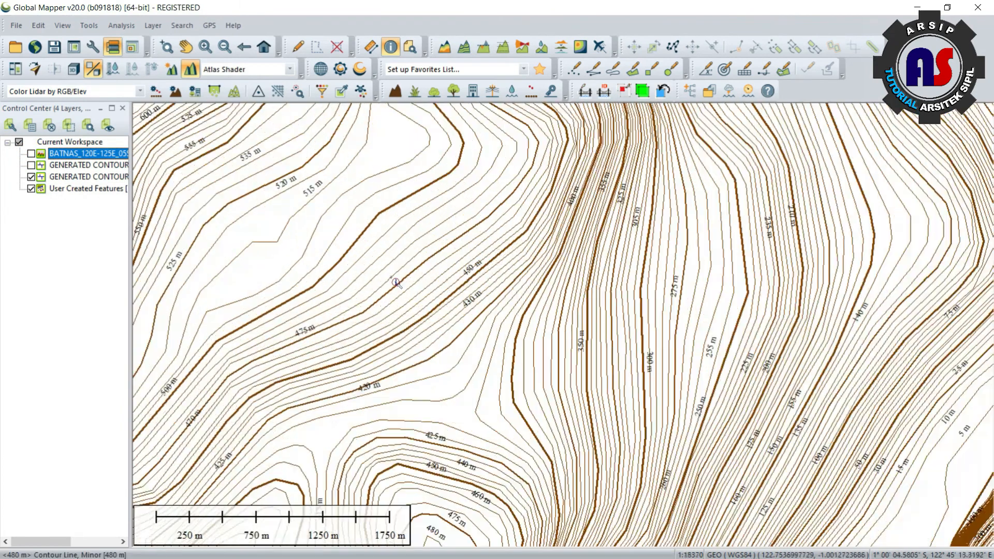
left_click_drag(396, 283, 592, 399)
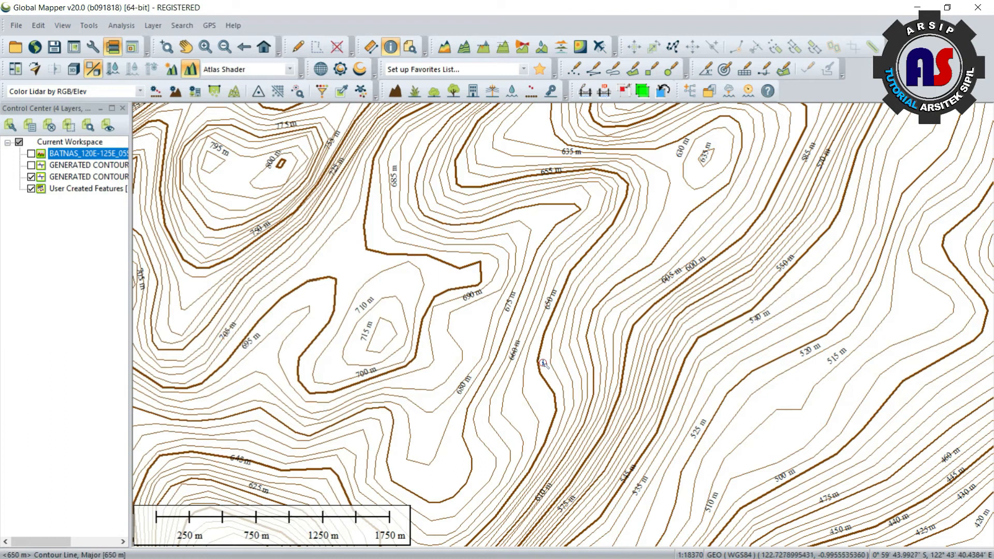
Examine the 5-meter contour labels from the land slopes across the 0 m shoreline to the deep-water edge of the study area
left_click_drag(788, 433, 413, 295)
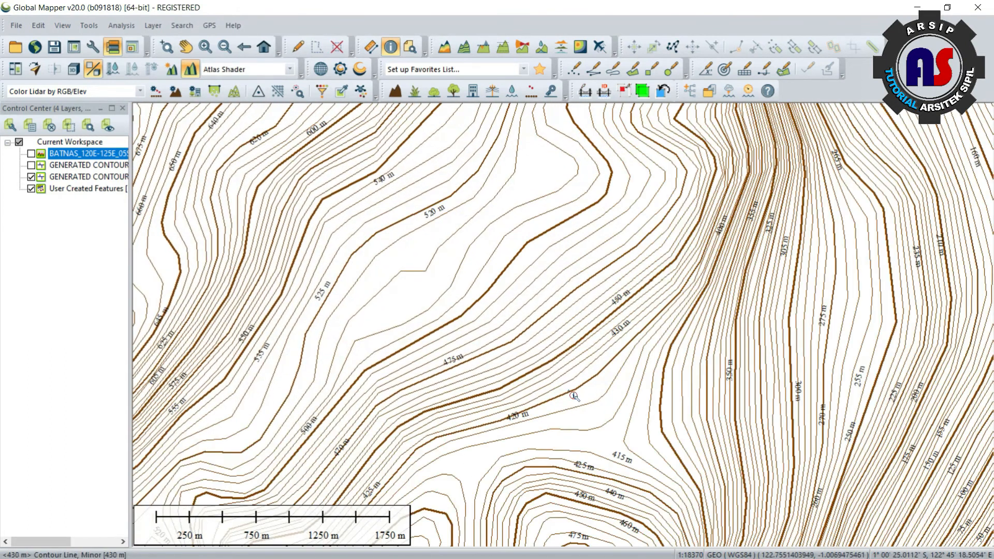
left_click_drag(718, 429, 444, 350)
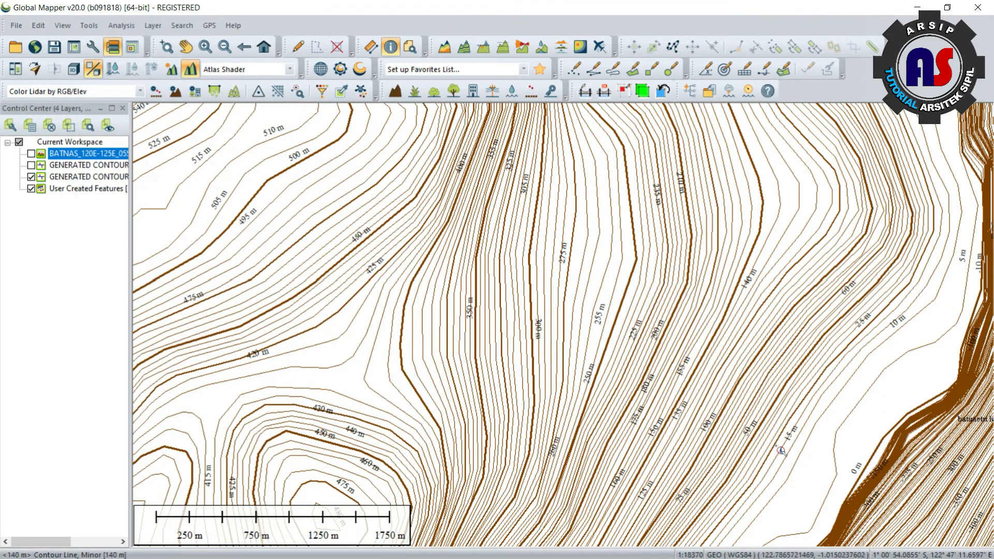
left_click_drag(781, 450, 362, 425)
scroll(437, 359, "up", 5)
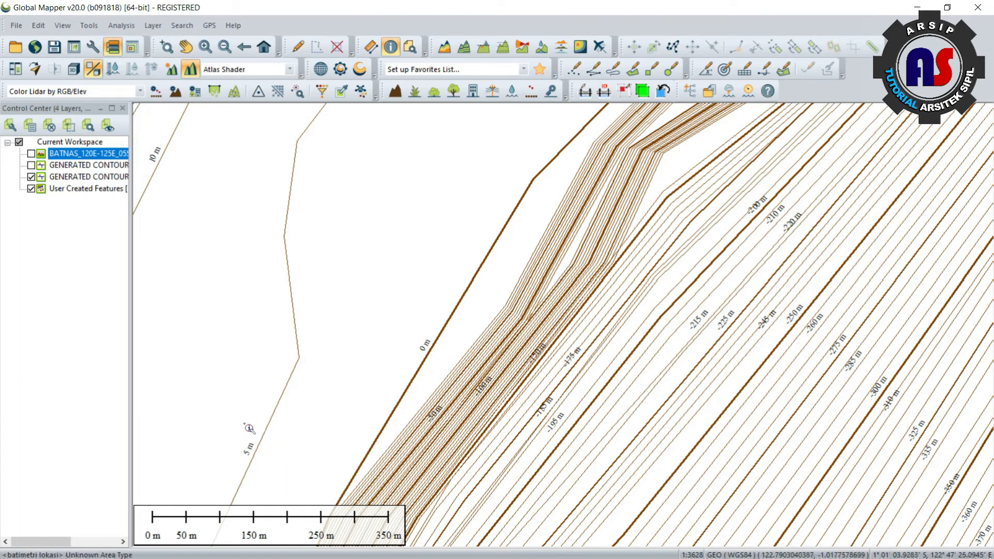
scroll(433, 436, "up", 2)
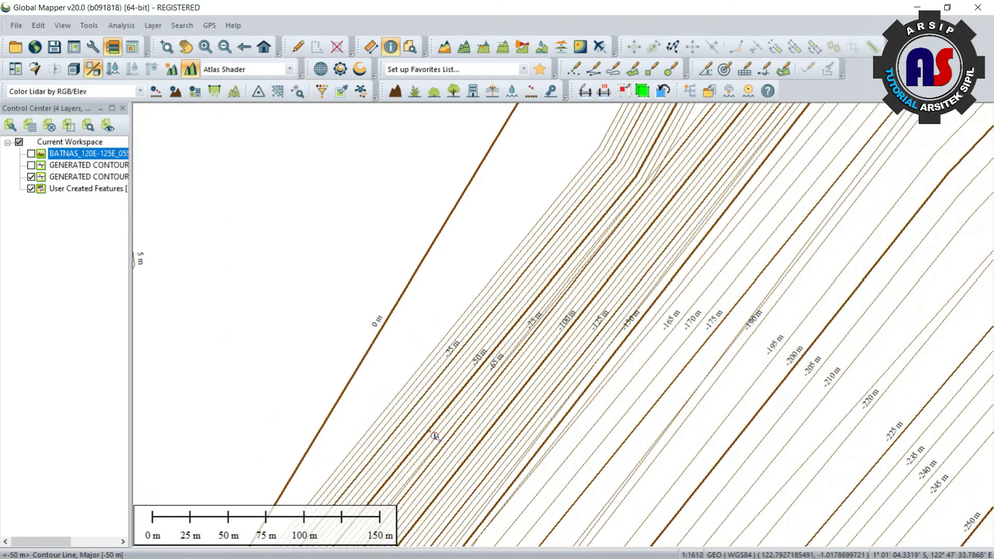
scroll(446, 360, "up", 2)
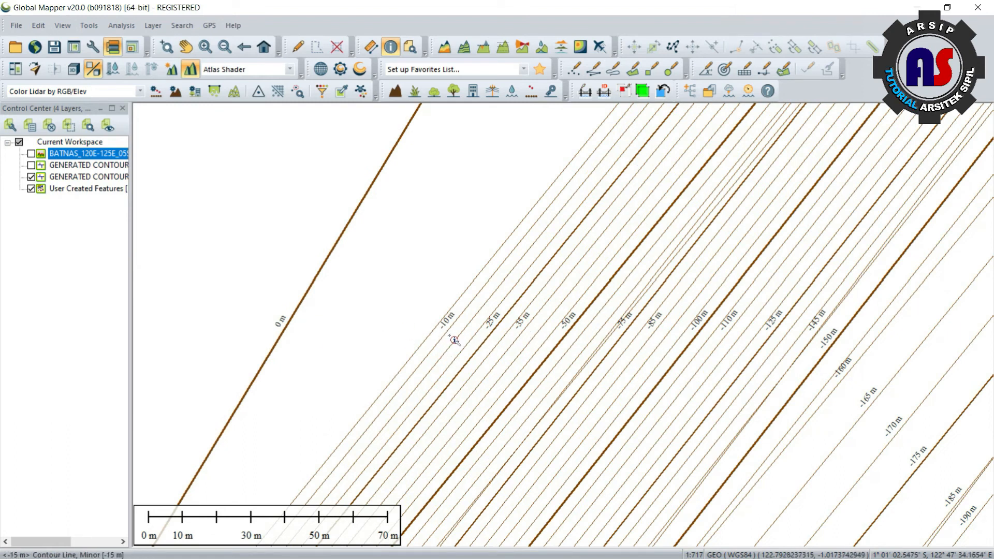
left_click_drag(798, 404, 409, 300)
scroll(409, 300, "down", 1)
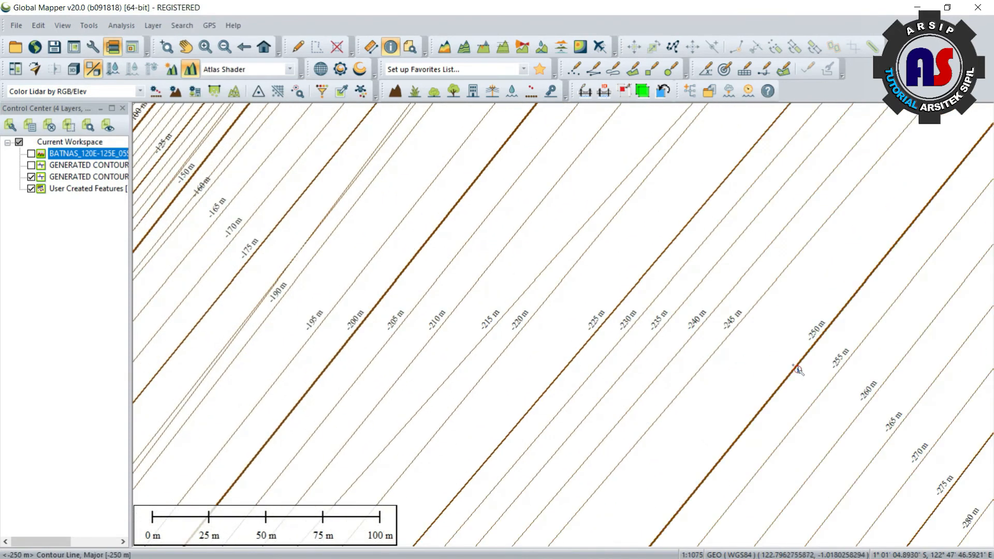
left_click_drag(795, 373, 515, 291)
scroll(560, 337, "down", 3)
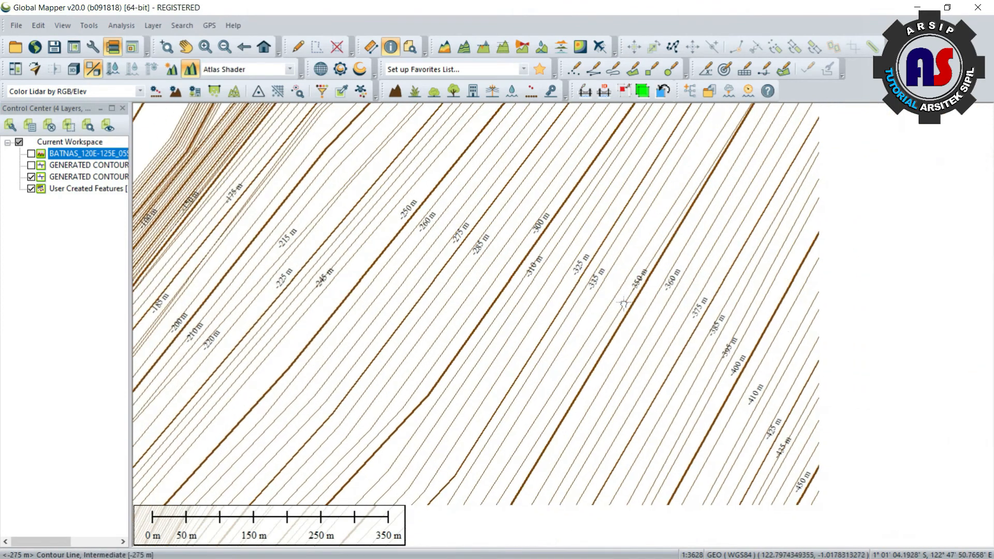
scroll(748, 339, "down", 9)
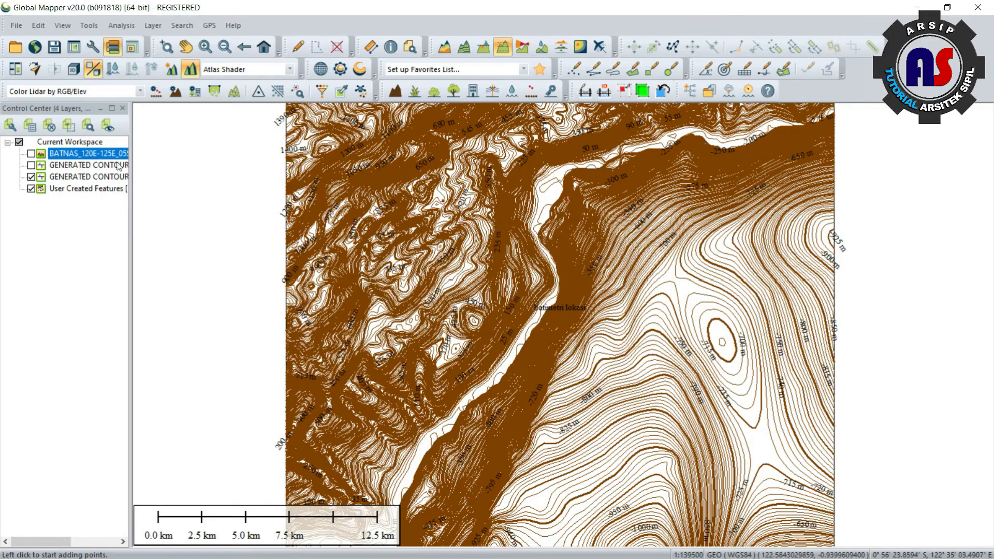
Show the BATNAS elevation layer and create a path profile from the western highlands across the coastline to the deep sea in the east
left_click(31, 154)
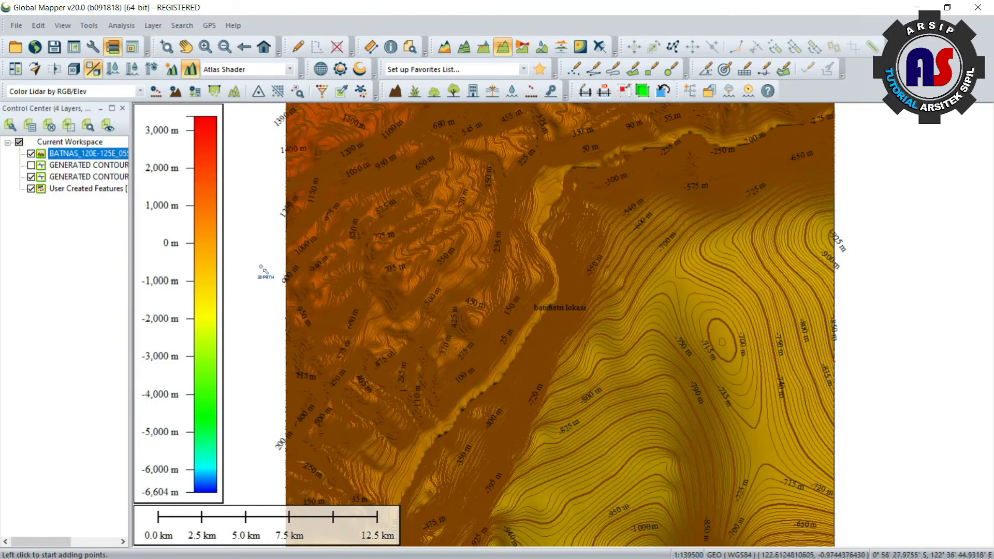
left_click(503, 51)
left_click(438, 364)
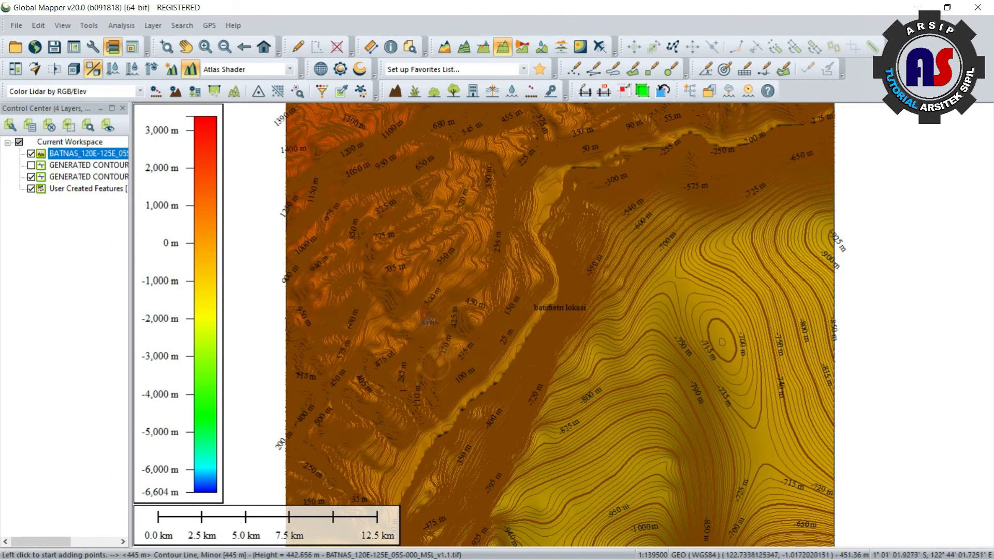
left_click(334, 269)
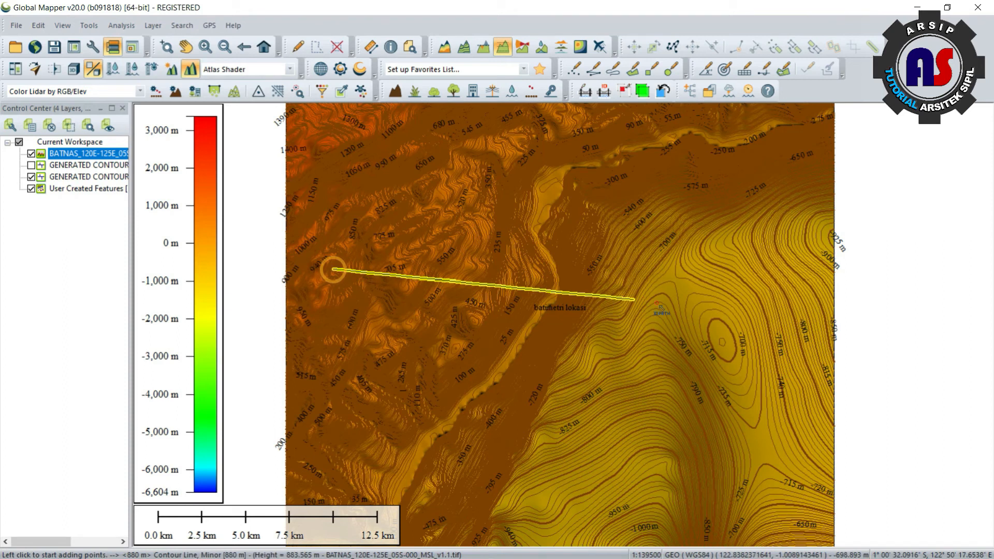
right_click(825, 353)
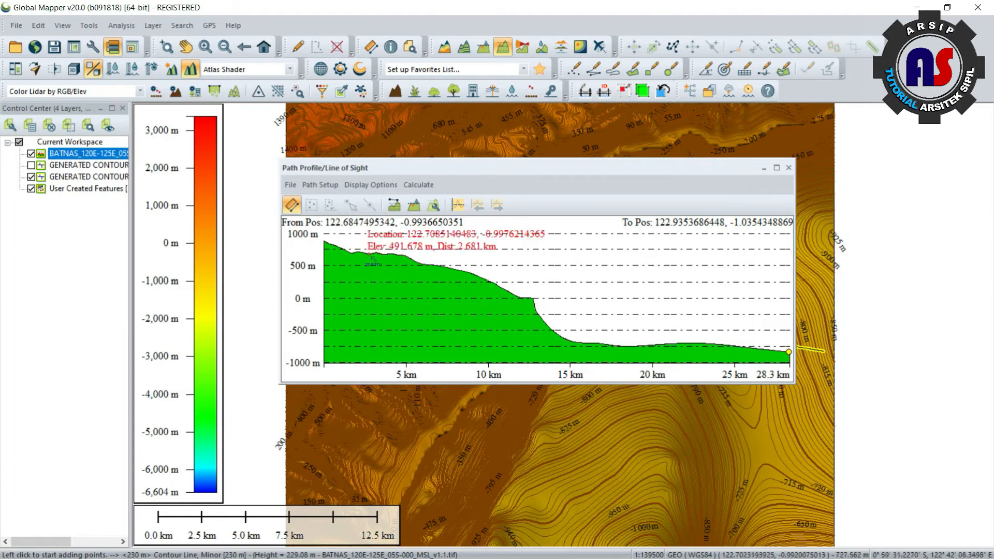
Place the path profile window below the profile line, examine elevations and depths along the path, and close the profile
left_click_drag(521, 169, 545, 166)
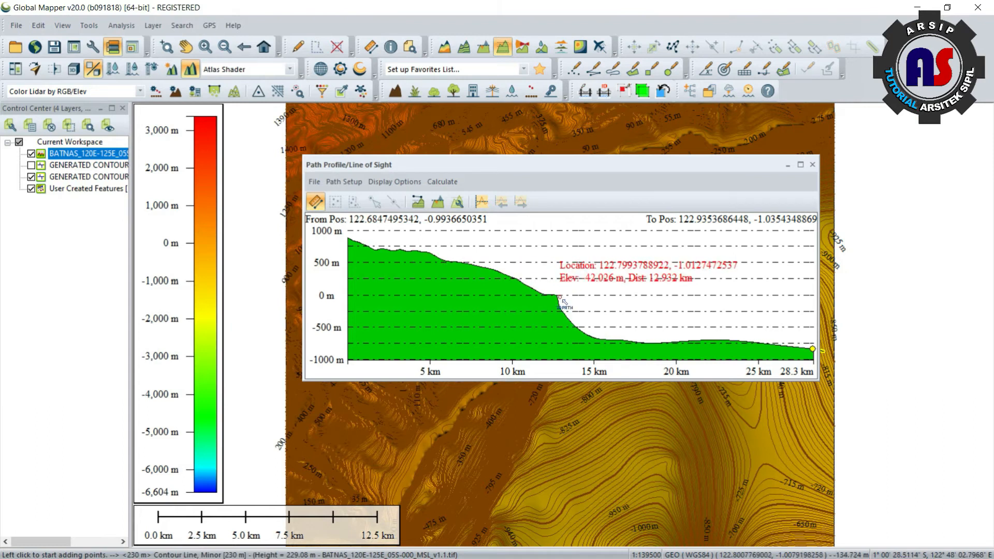
left_click_drag(590, 171, 610, 327)
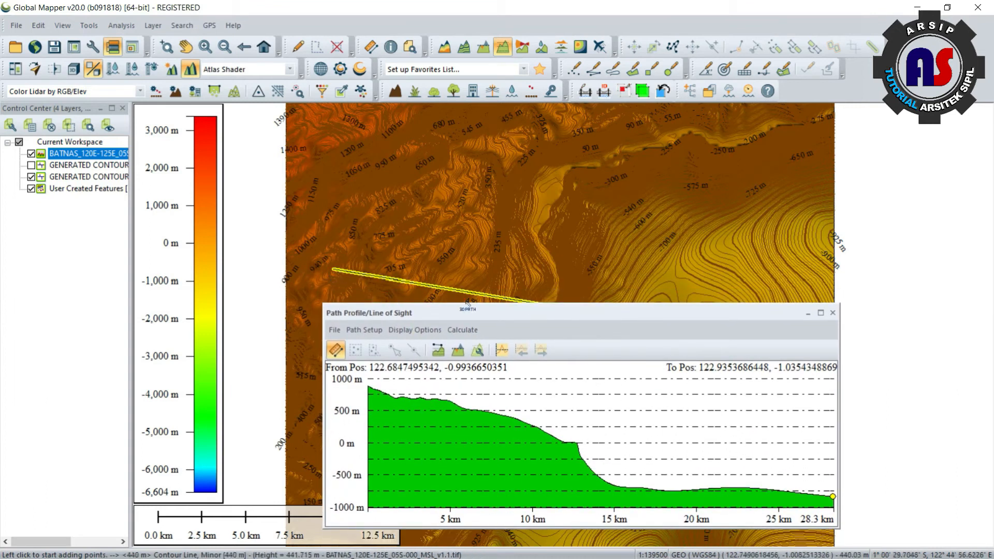
left_click_drag(492, 313, 459, 341)
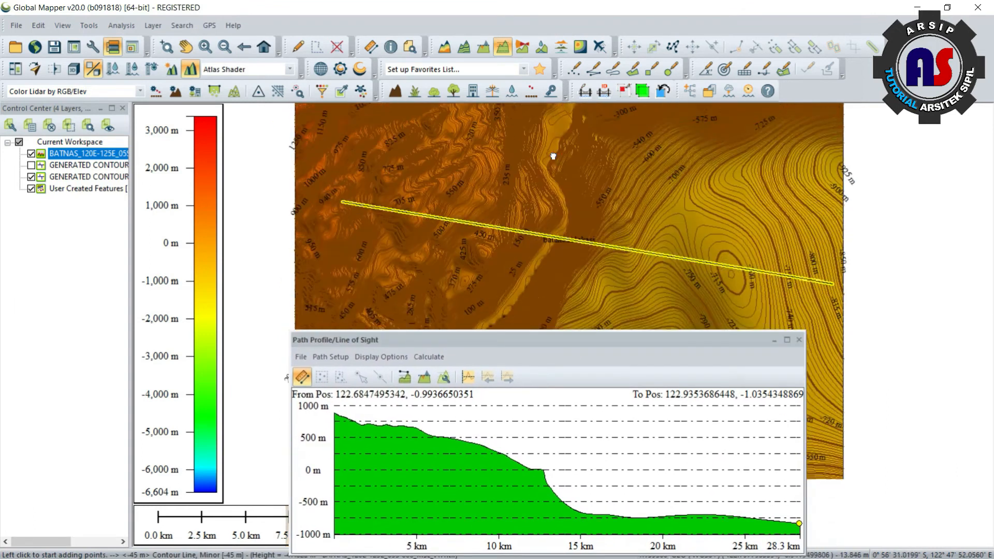
left_click_drag(546, 346, 545, 278)
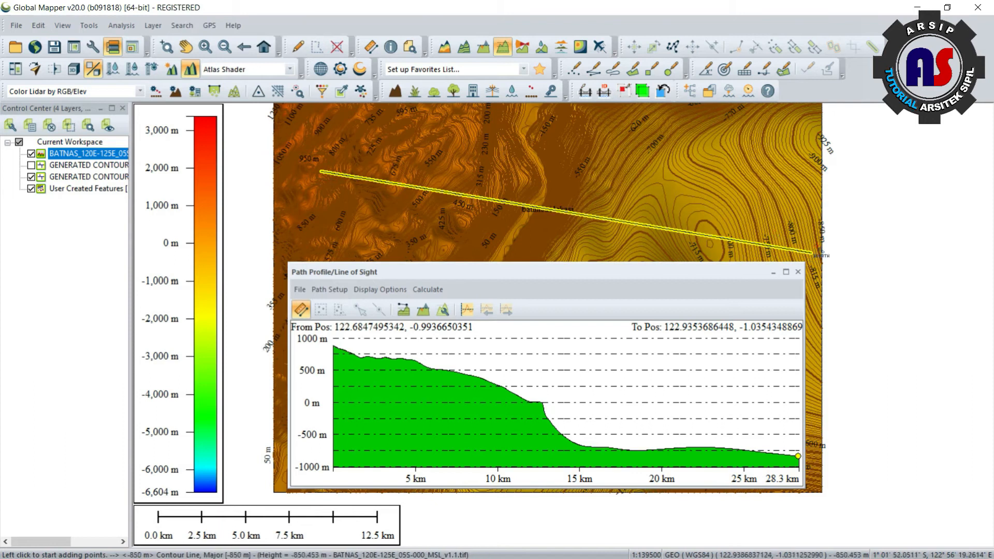
mouse_move(800, 459)
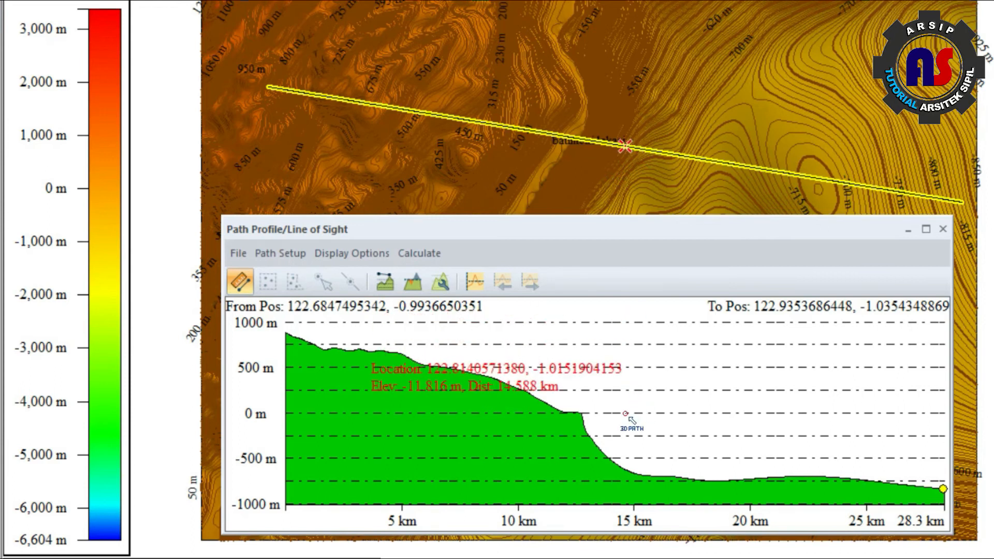
left_click_drag(625, 414, 629, 472)
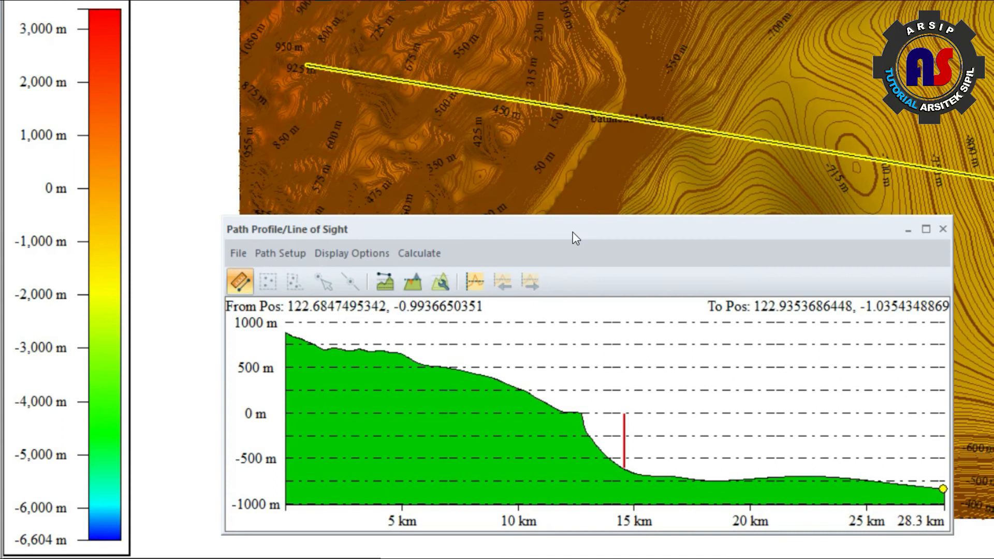
left_click(943, 228)
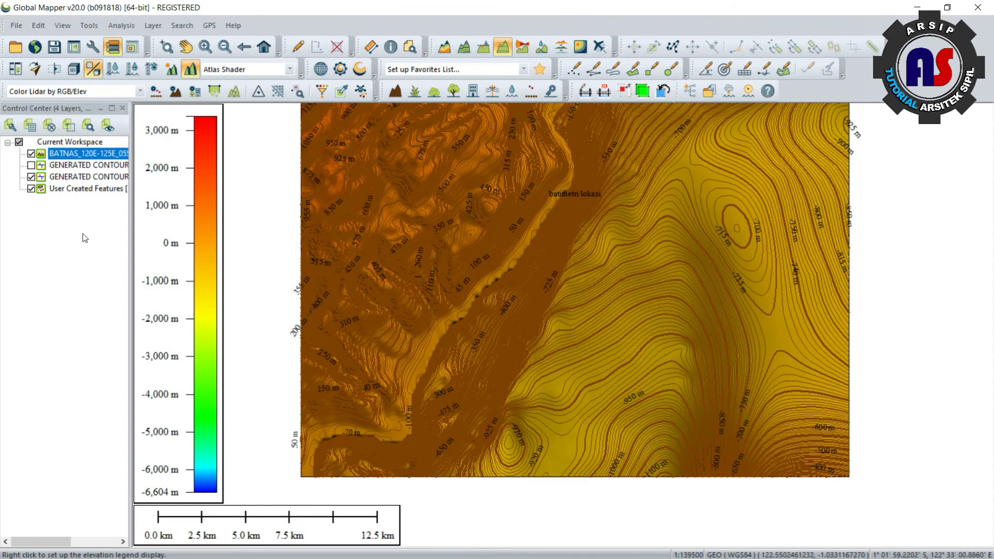
Hide the 5-meter contours and generate another set with a 5-meter interval, starting at the minimum elevation instead of the first interval multiple
left_click(31, 177)
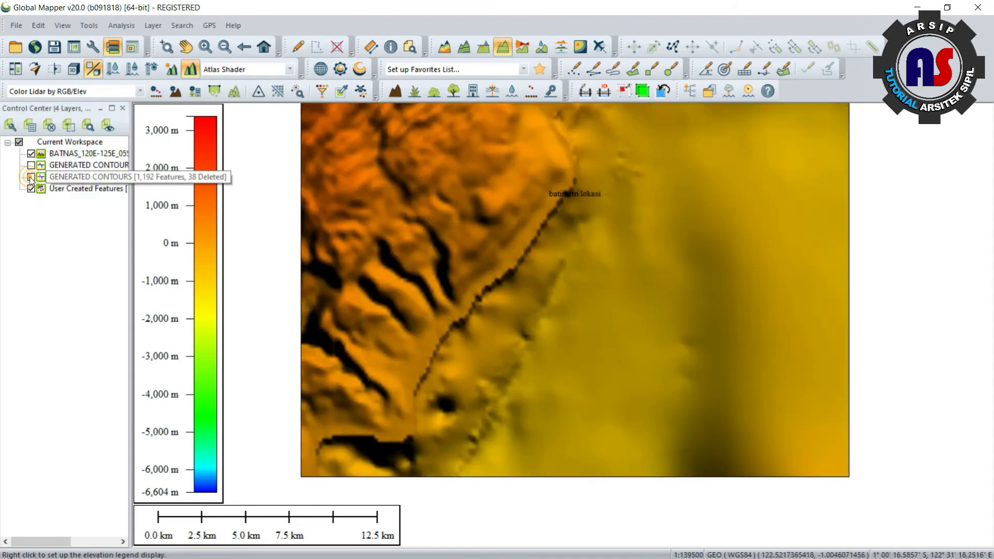
left_click(464, 50)
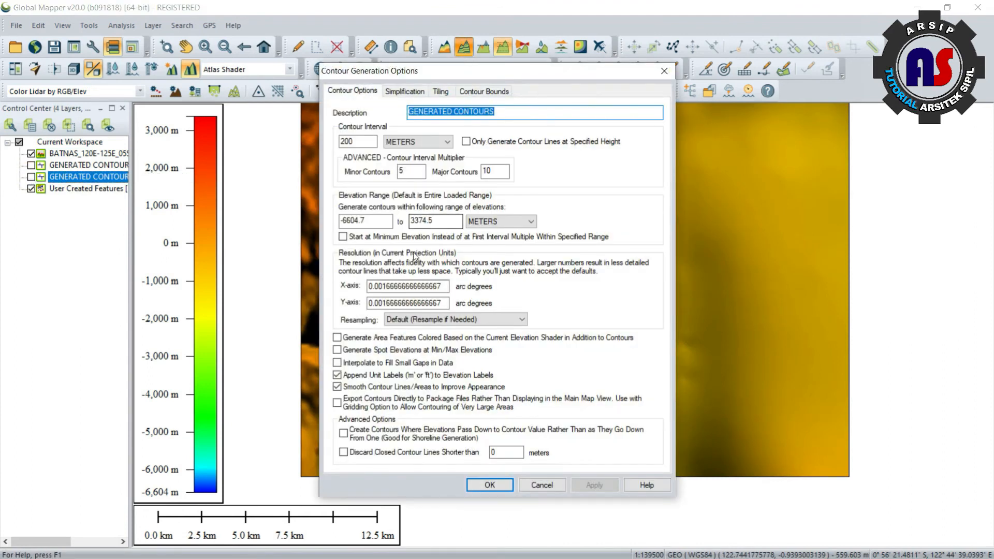
left_click(343, 236)
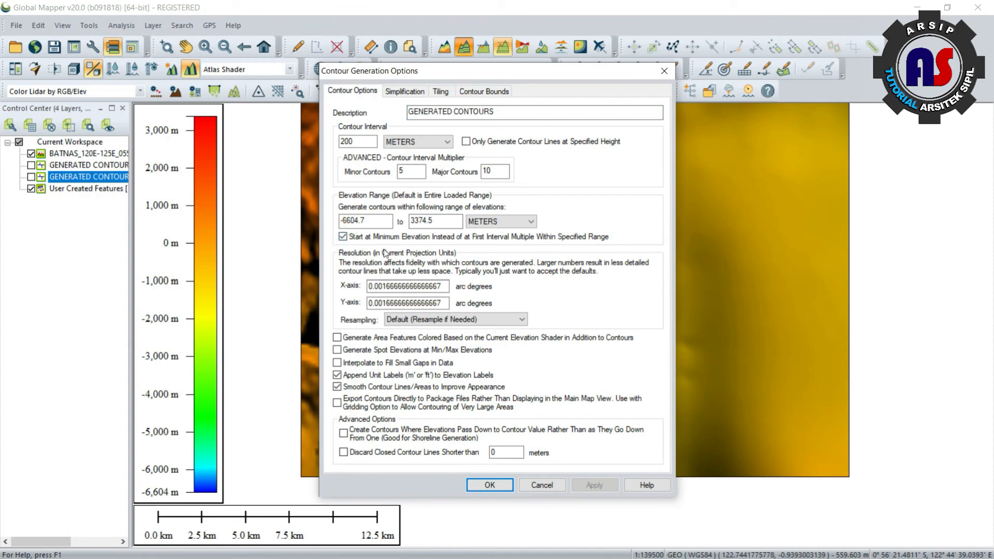
double_click(364, 146)
type("5")
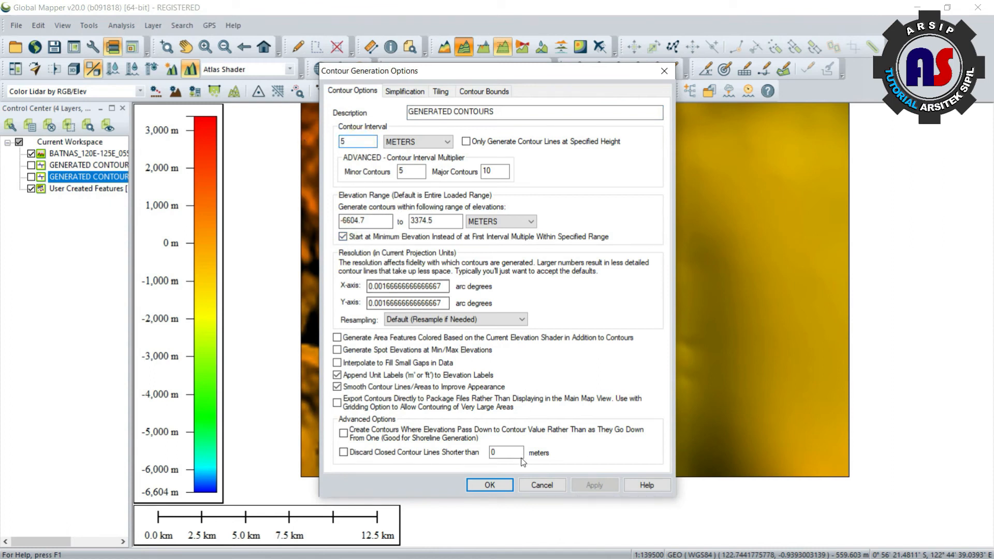
left_click(490, 485)
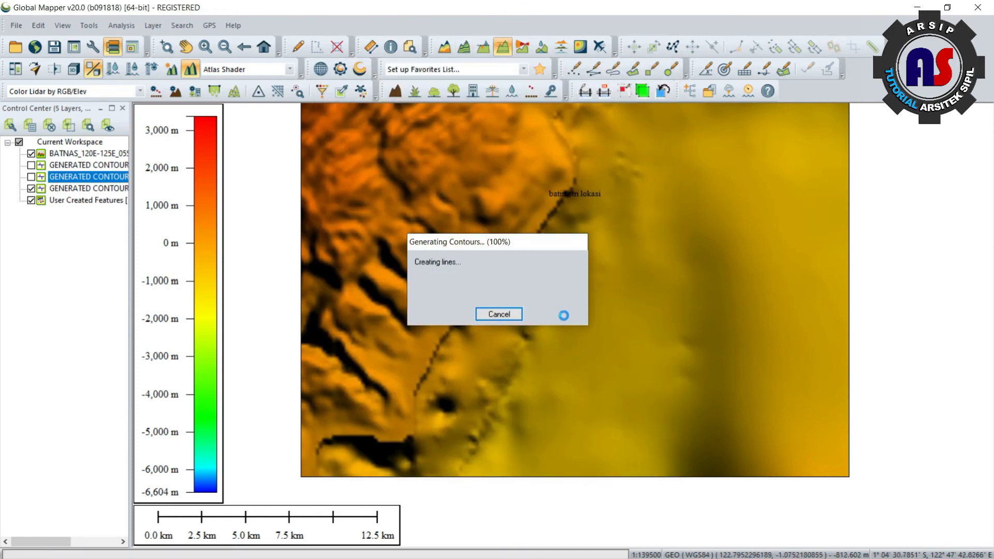
Examine the elevation labels of the contours starting at minimum elevation, especially around the steep shoreline
scroll(554, 381, "up", 4)
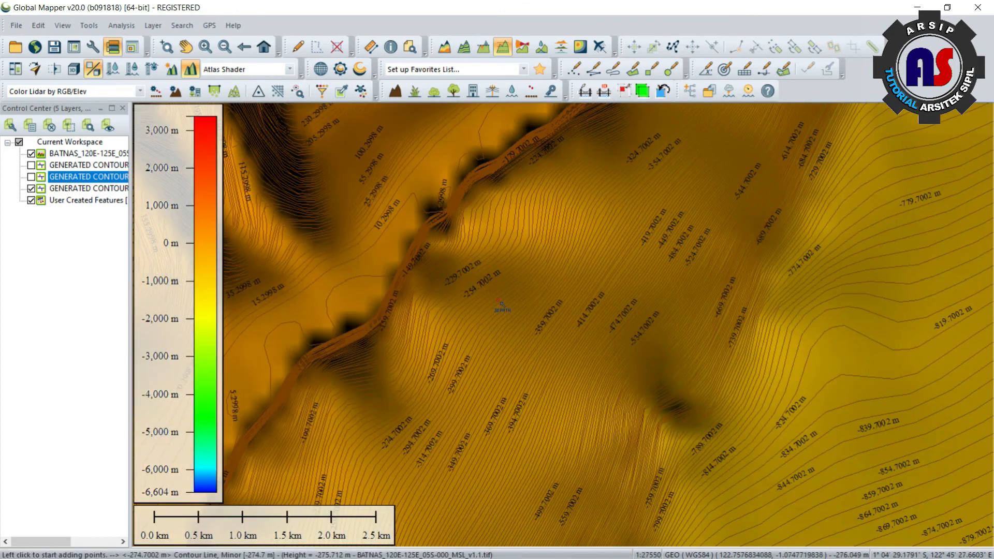
scroll(480, 279, "up", 1)
left_click_drag(414, 240, 551, 288)
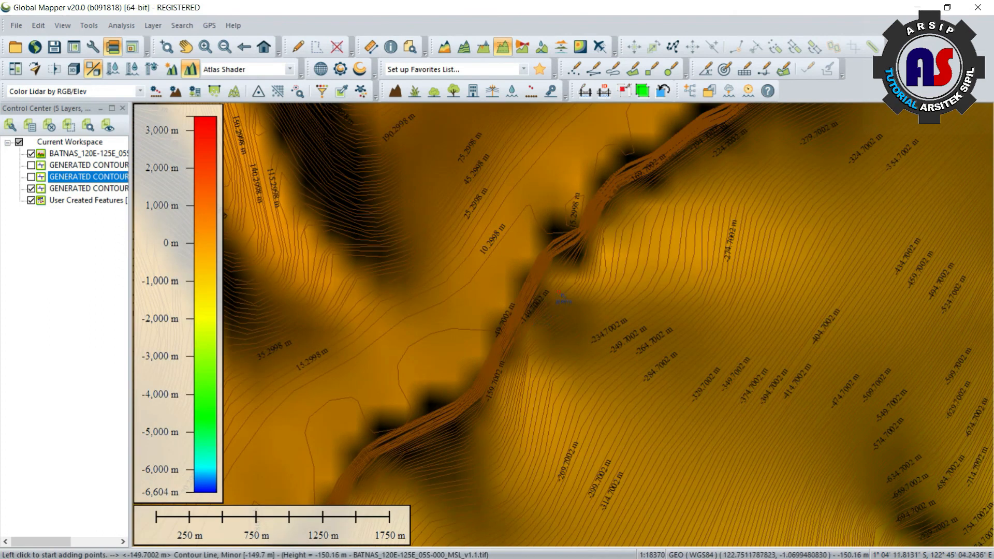
scroll(512, 331, "up", 2)
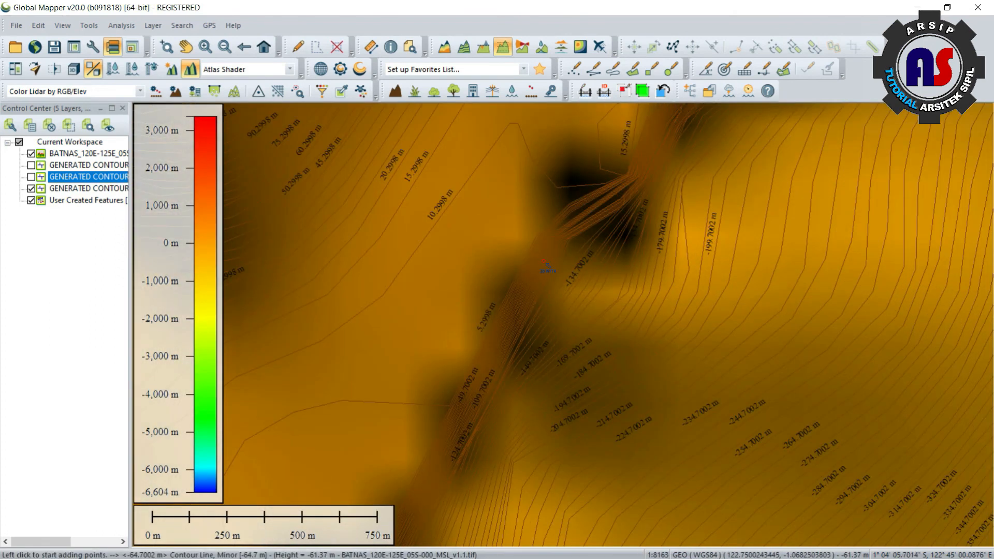
left_click_drag(633, 220, 454, 378)
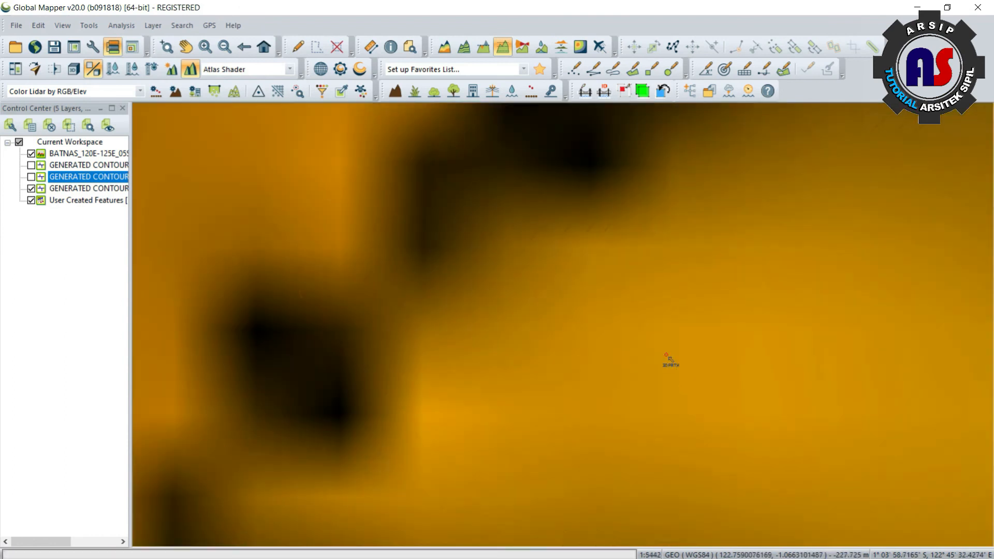
scroll(668, 365, "up", 1)
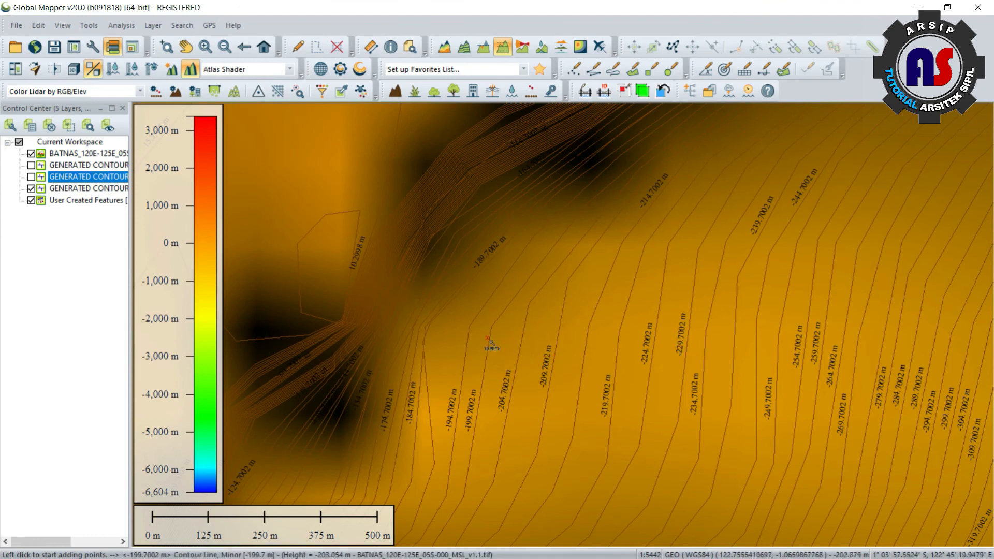
left_click_drag(492, 327, 688, 216)
left_click_drag(377, 429, 532, 303)
scroll(531, 303, "up", 3)
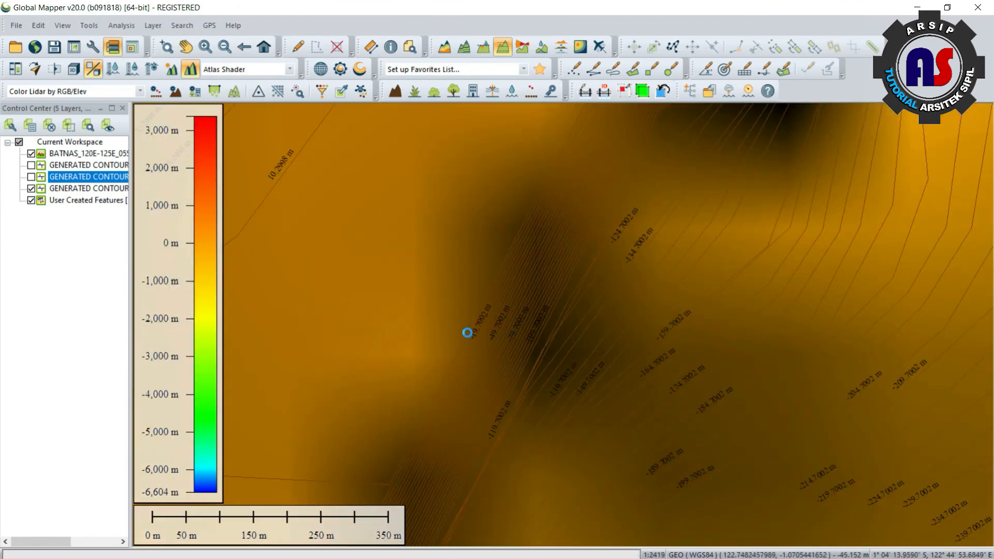
left_click_drag(459, 381, 639, 210)
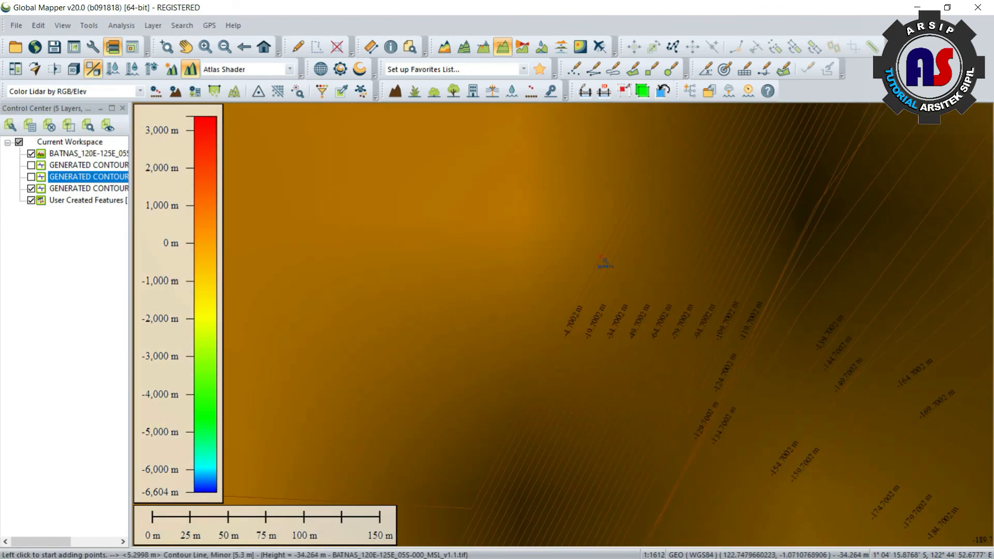
scroll(590, 289, "down", 2)
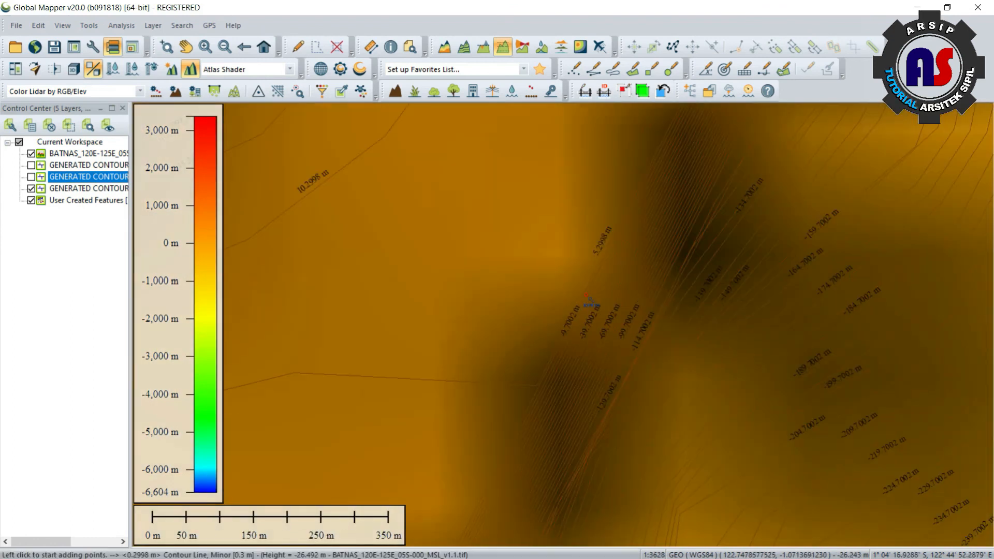
scroll(582, 311, "down", 1)
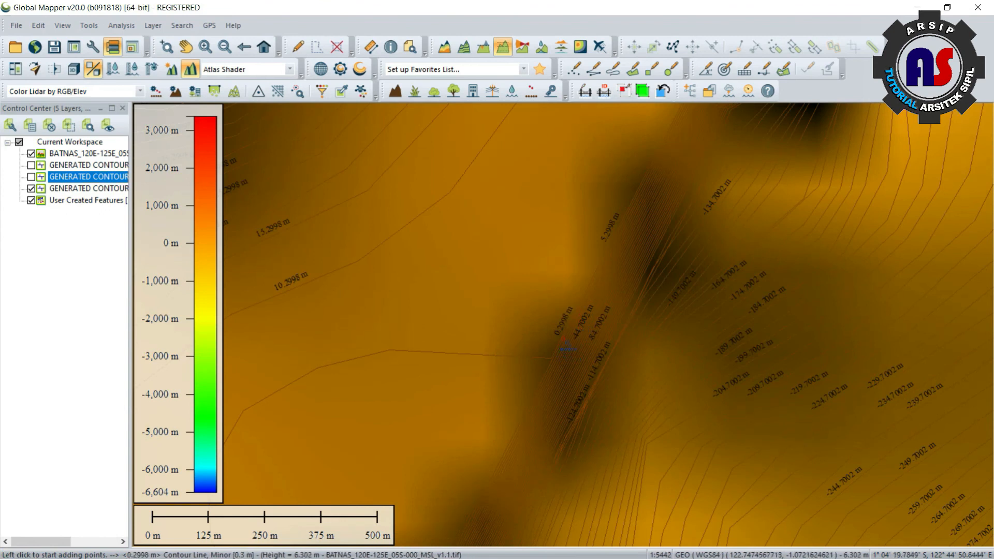
Show the earlier 5-meter contours again and hide both the contours starting at minimum elevation and the user-created features
left_click(33, 178)
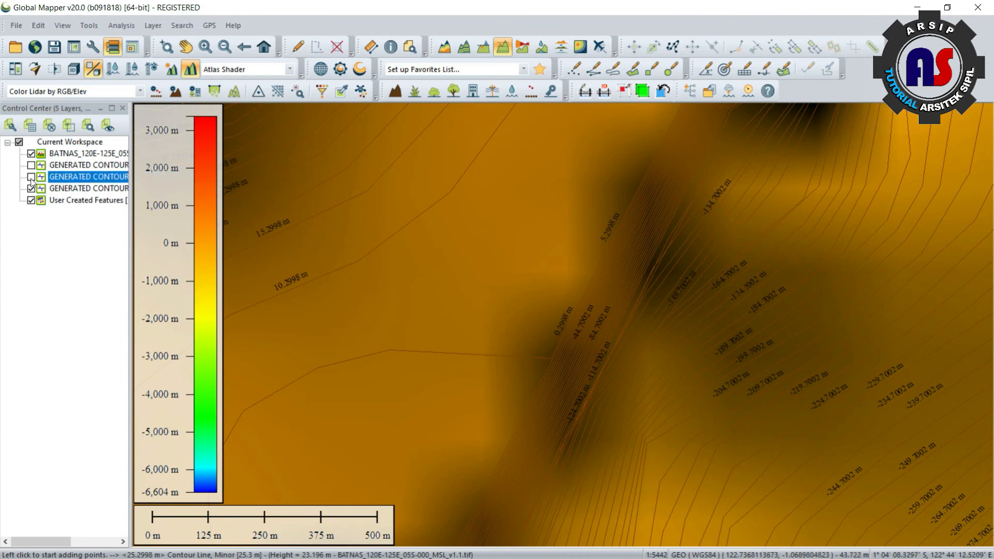
left_click(32, 177)
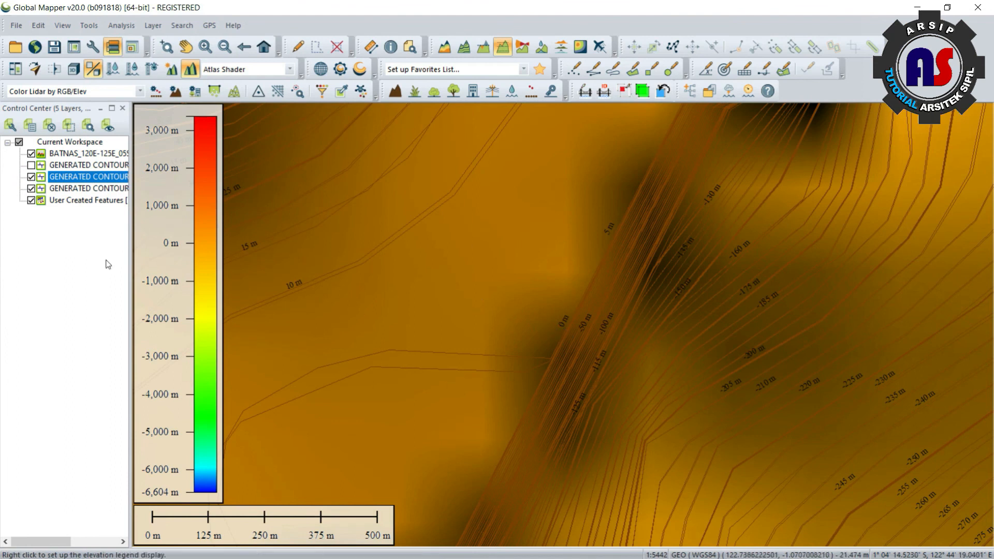
left_click(31, 199)
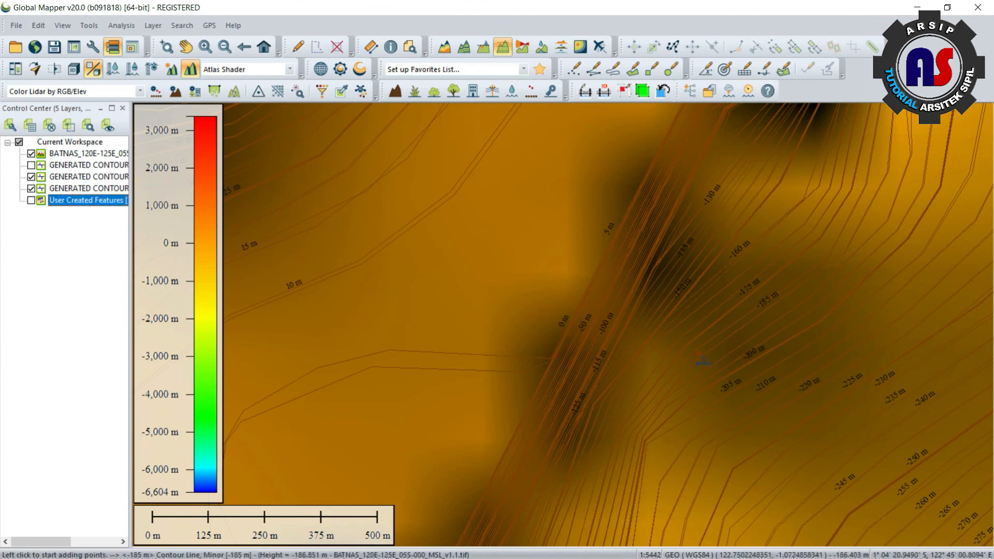
left_click(31, 189)
scroll(577, 322, "down", 4)
scroll(576, 323, "down", 3)
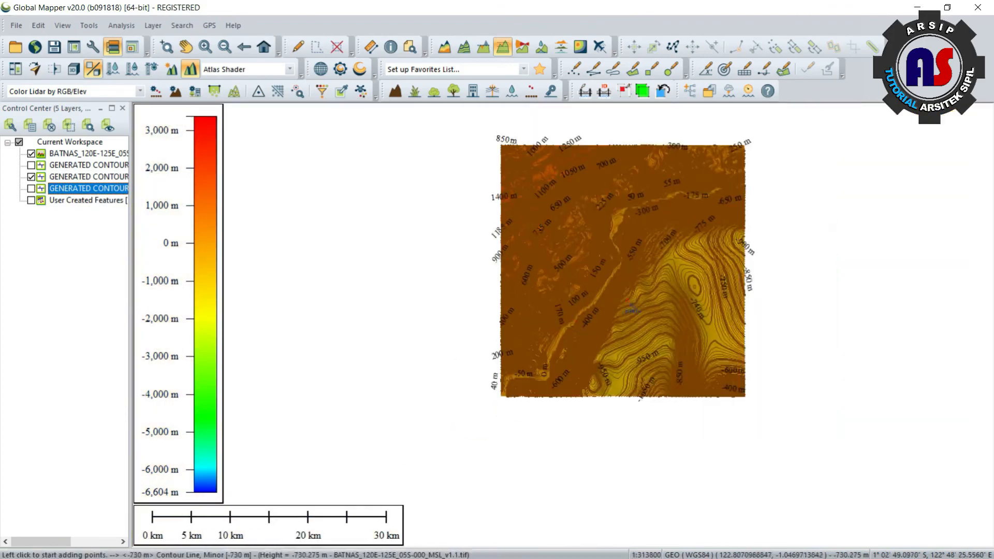